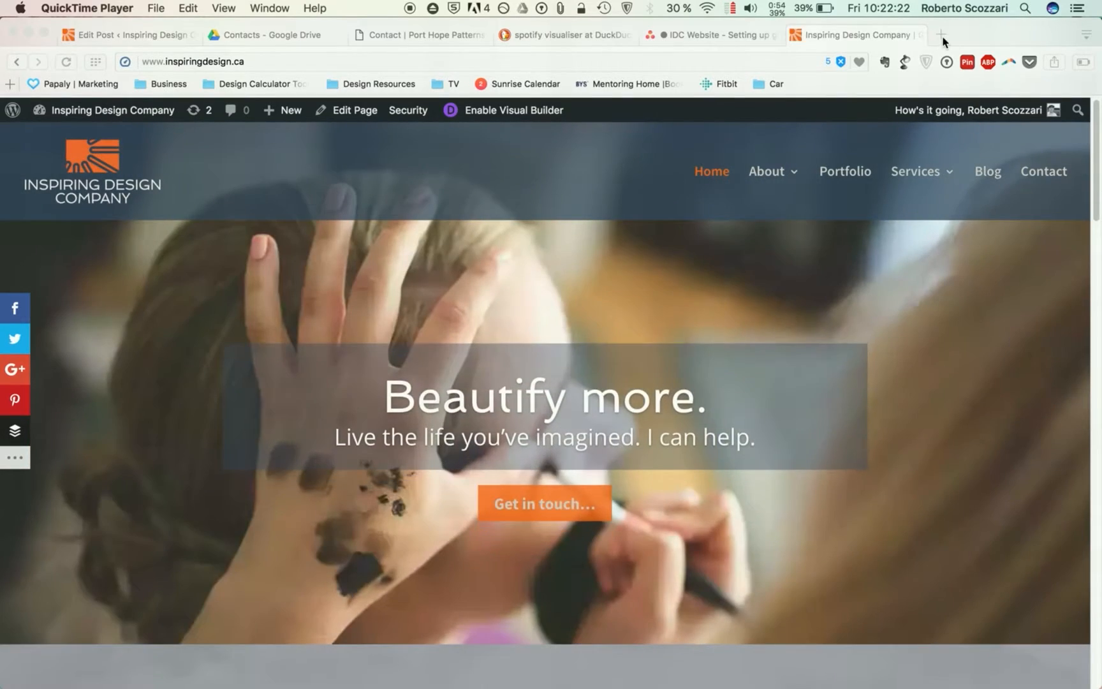
- Open a new browser tab
click(942, 37)
click(942, 37)
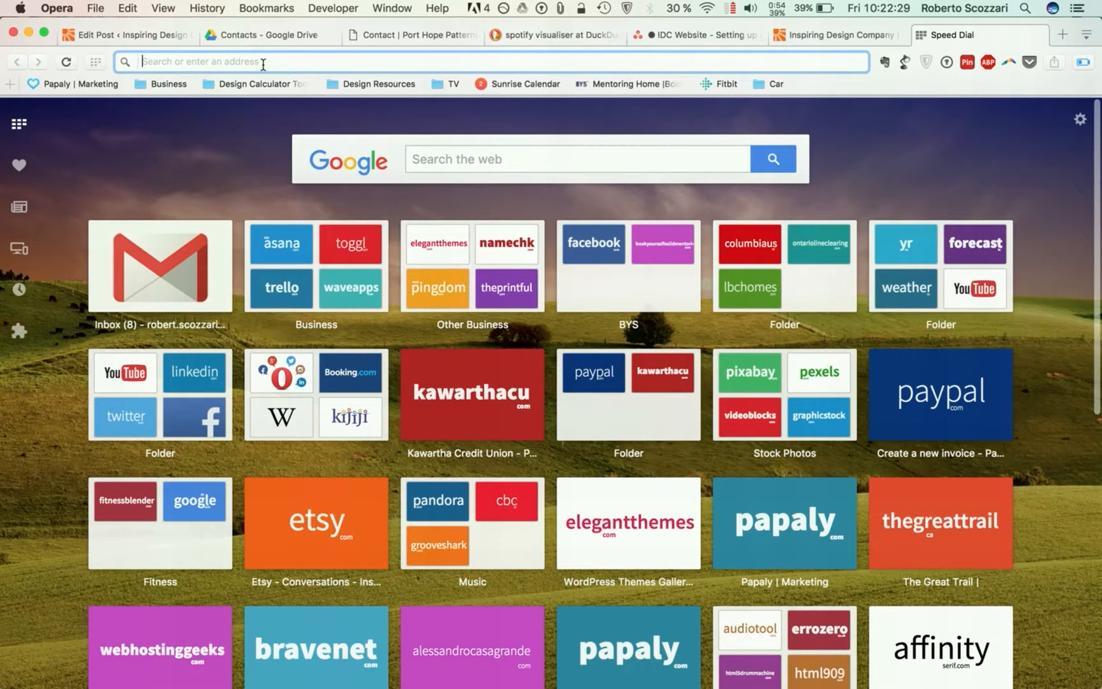
text(goo)
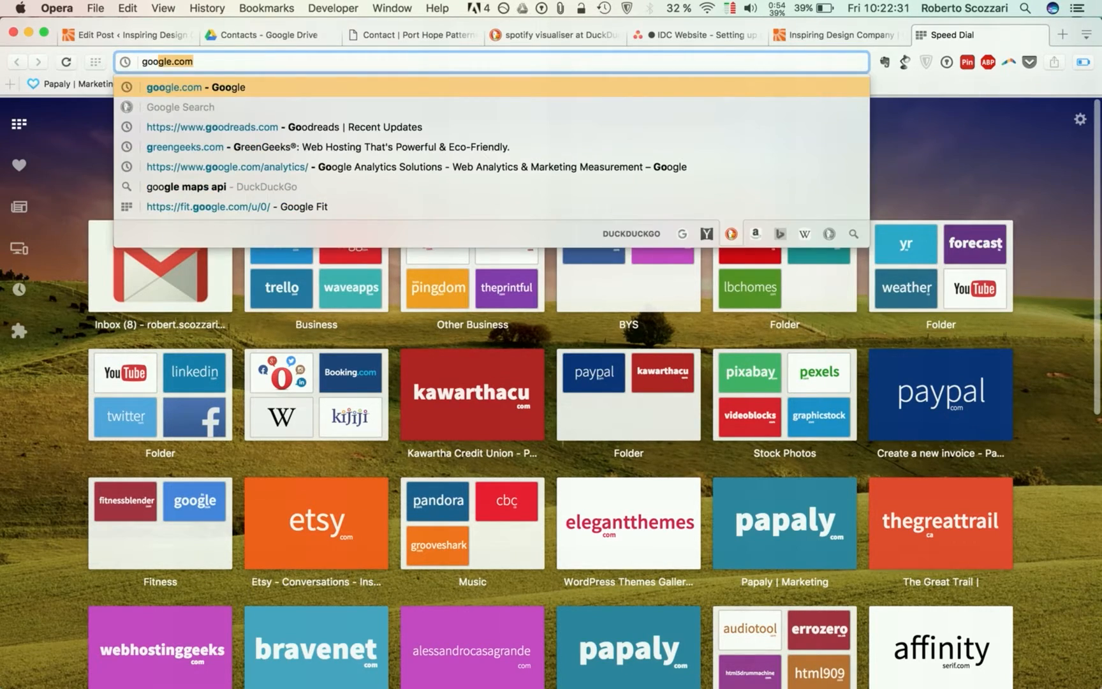
key(BackSpace)
key(BackSpace)
key(BackSpace)
key(BackSpace)
key(BackSpace)
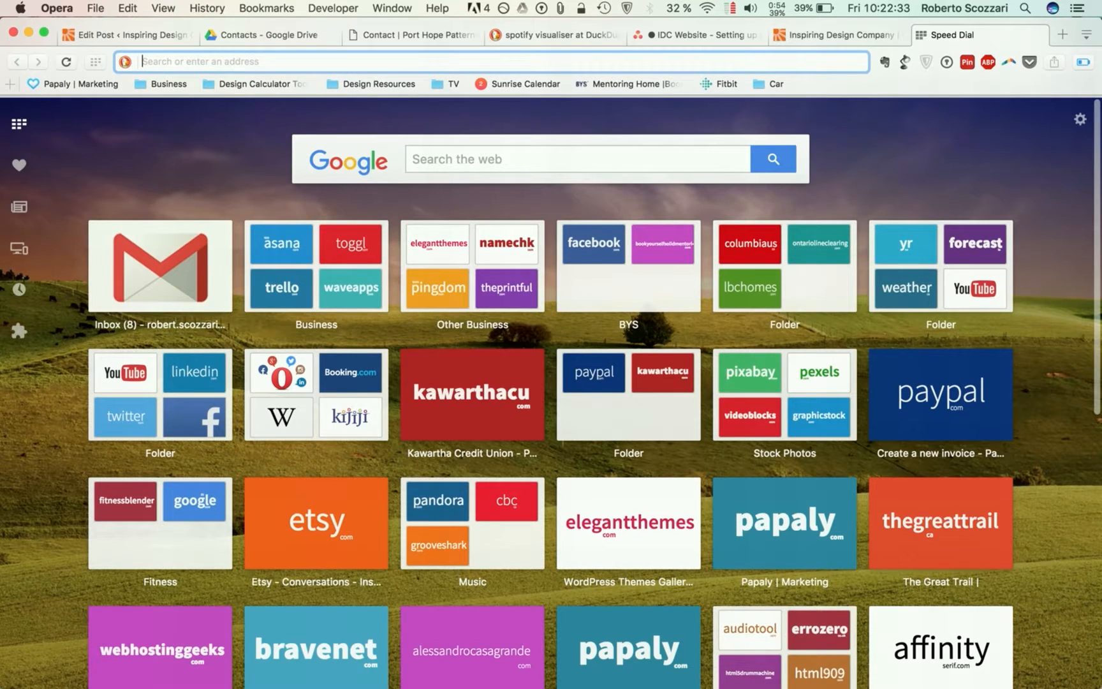
text(a)
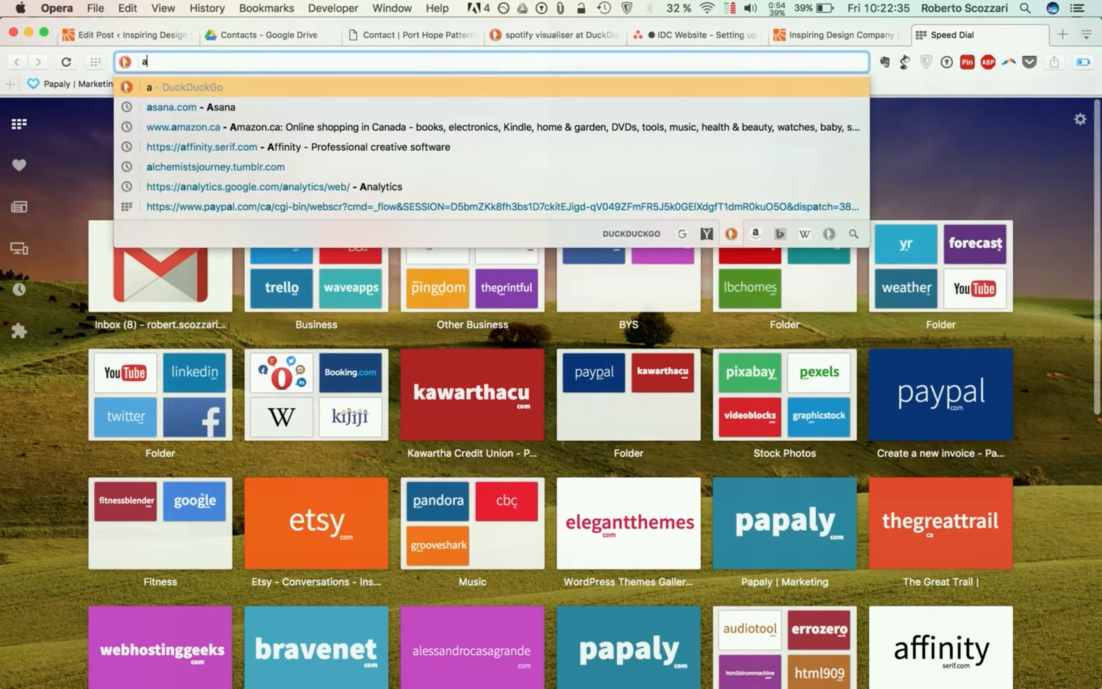
key(BackSpace)
key(BackSpace)
- Search the web for "google analytics" from the new tab
text(google)
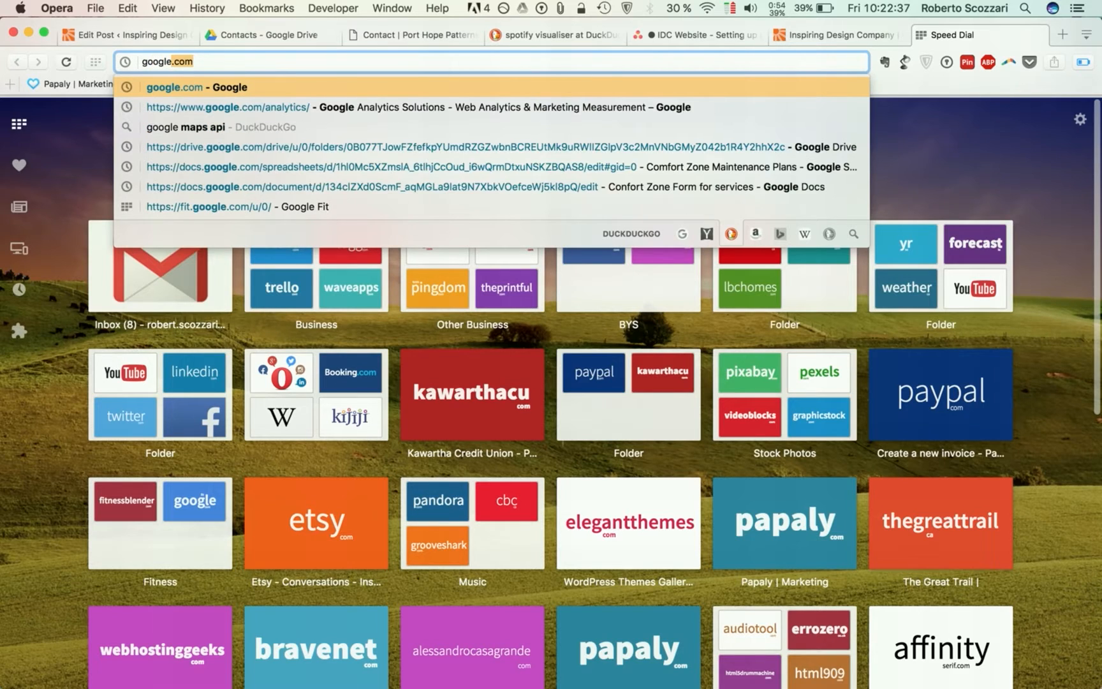
text( ana)
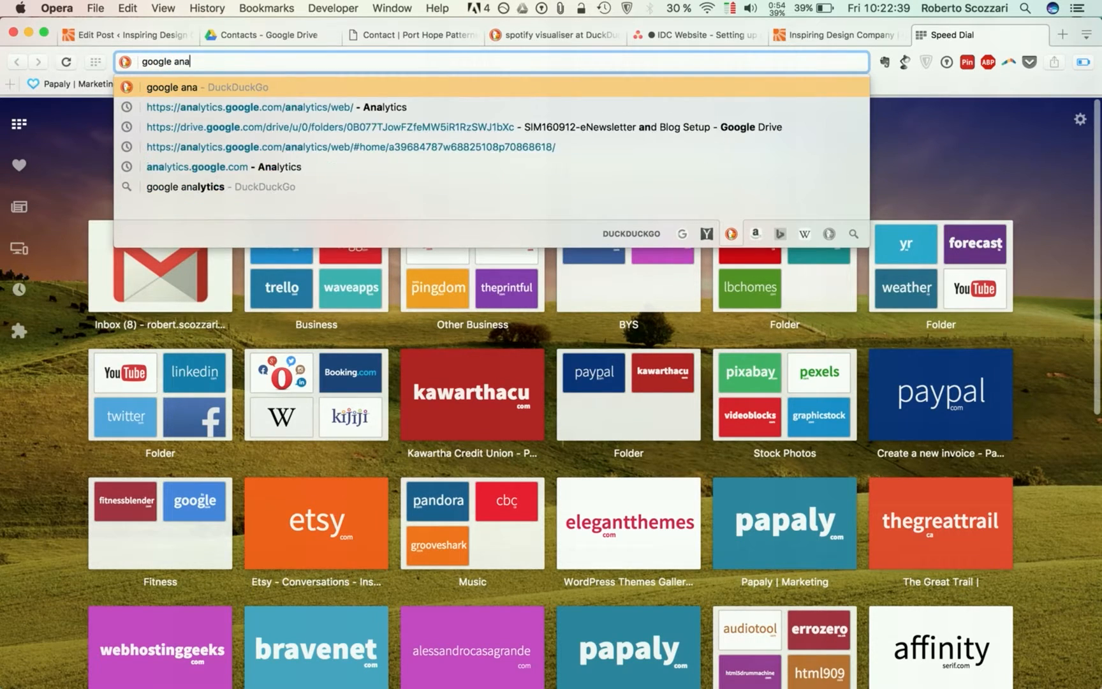
text(lytics)
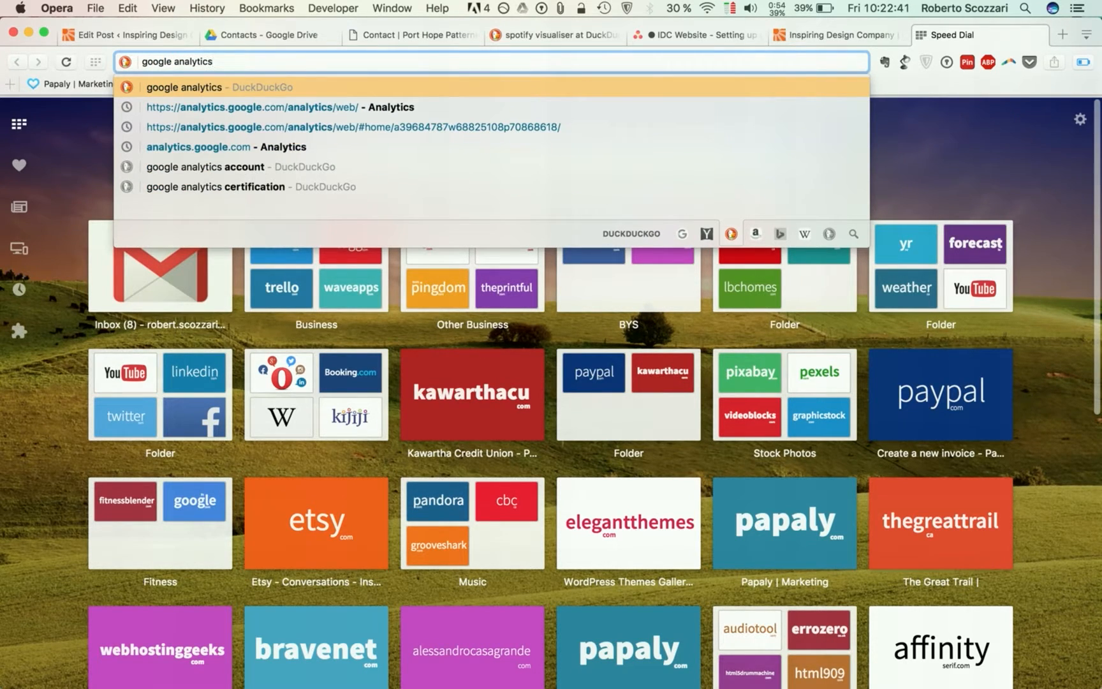
key(Return)
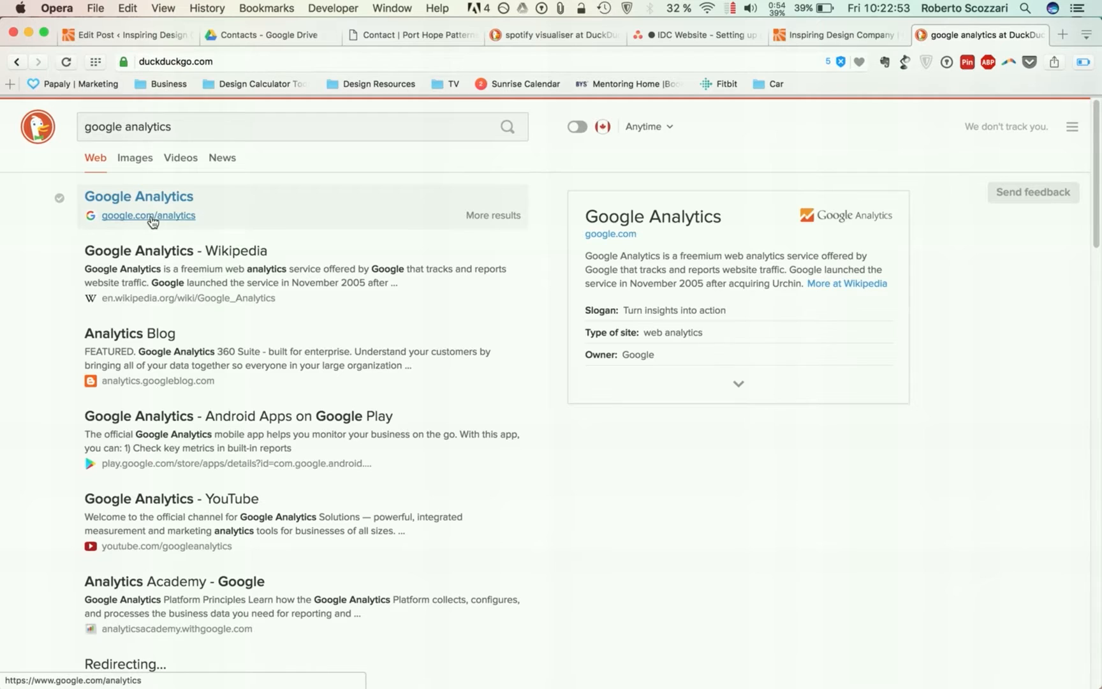
- Open the google.com/analytics search result and sign in to the Analytics product
click(149, 215)
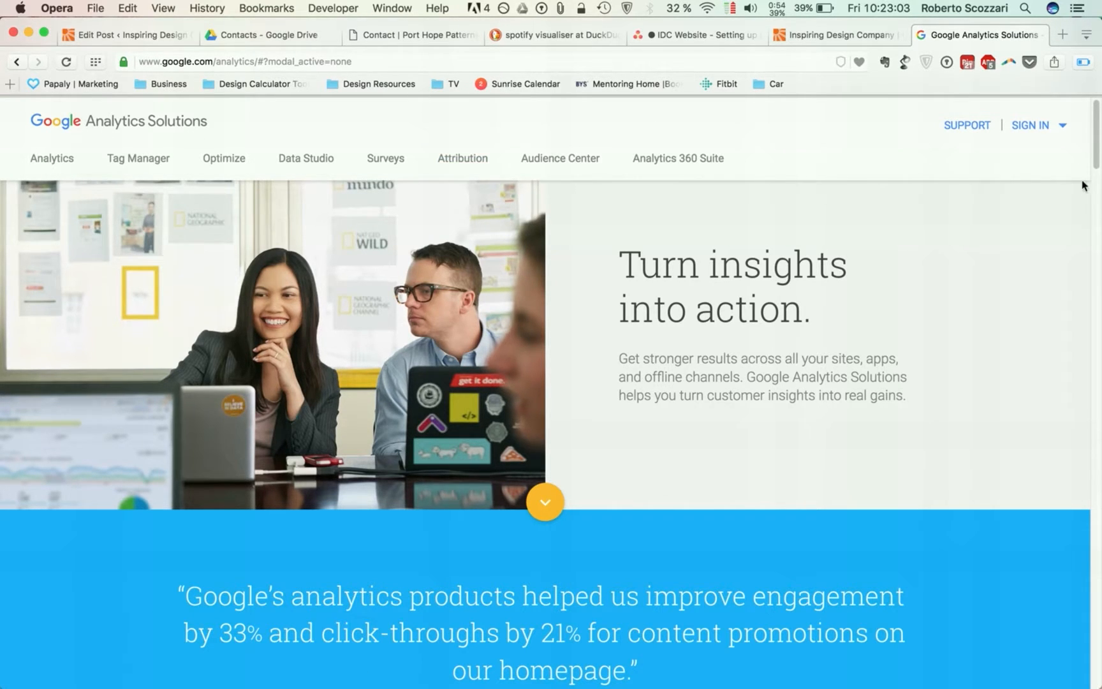
click(1053, 128)
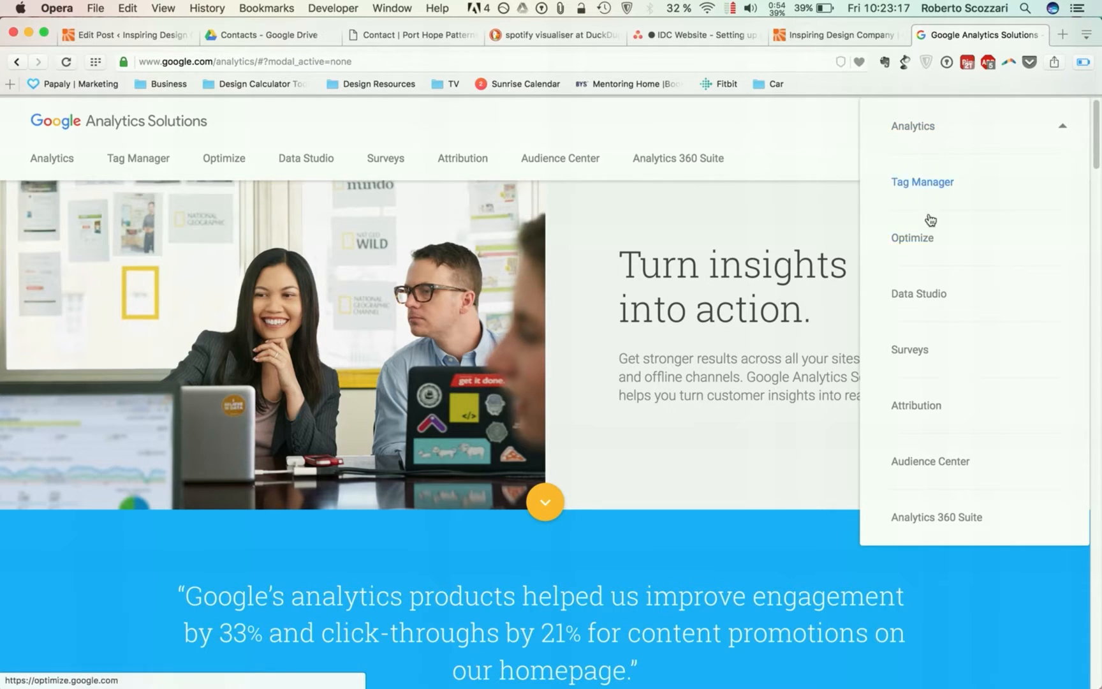
click(917, 129)
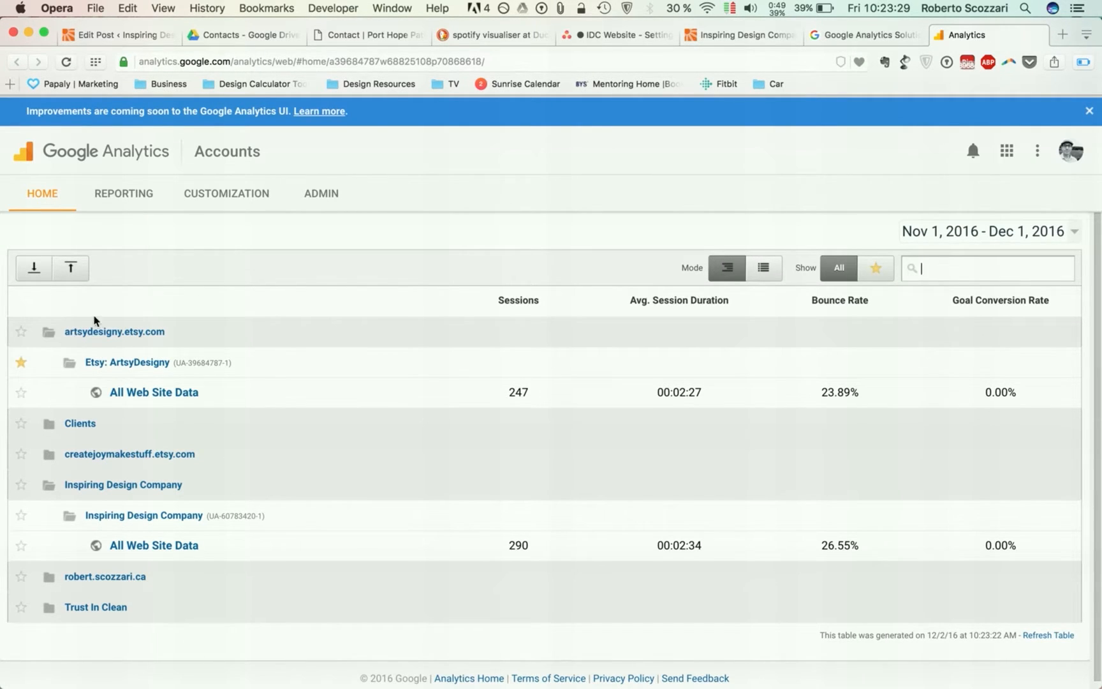
- Collapse the Etsy: ArtsyDesigny property and the artsydesigny.etsy.com and Inspiring Design Company accounts in the account list
click(70, 362)
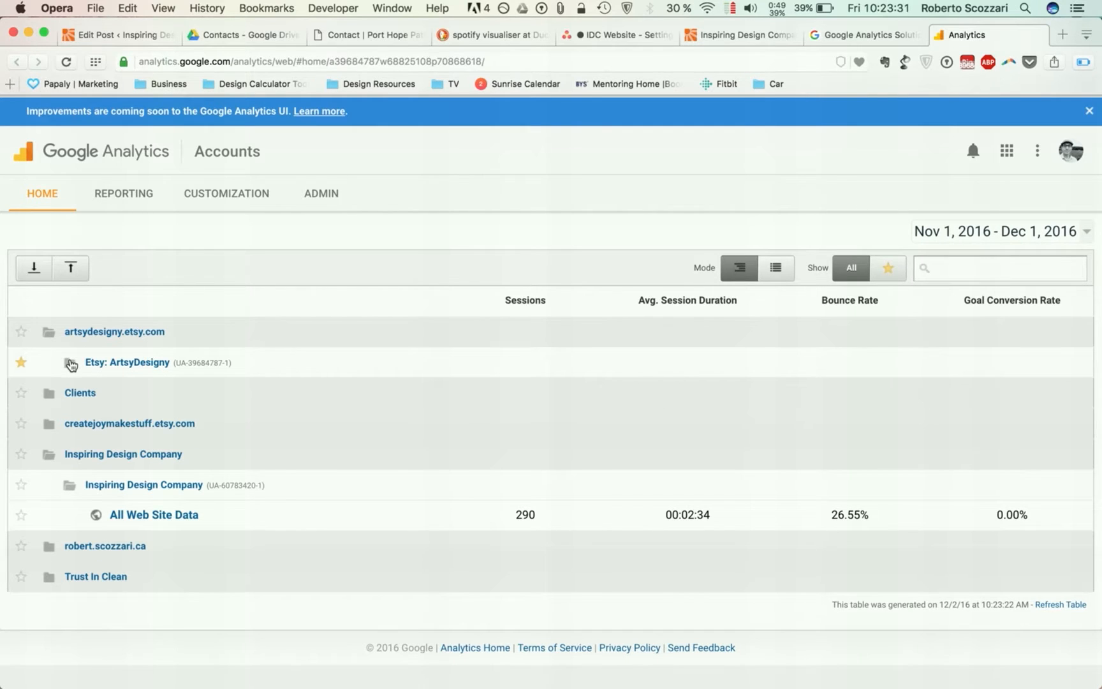
click(49, 332)
click(49, 426)
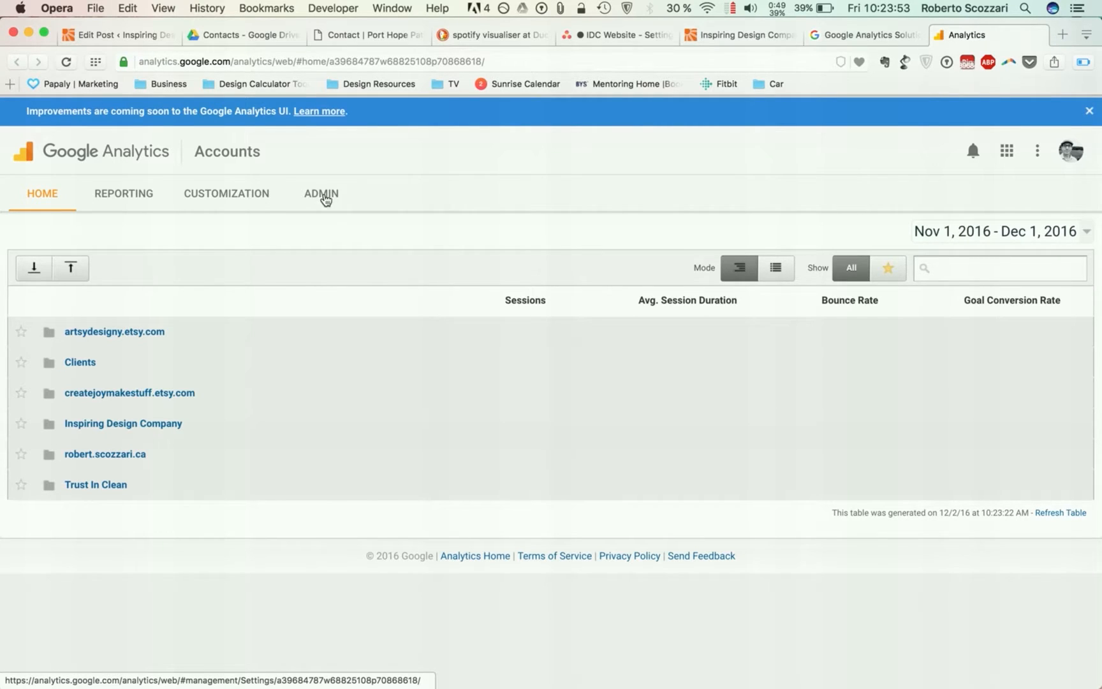
- Open the Analytics administration settings and look through the account, property and view options
click(321, 196)
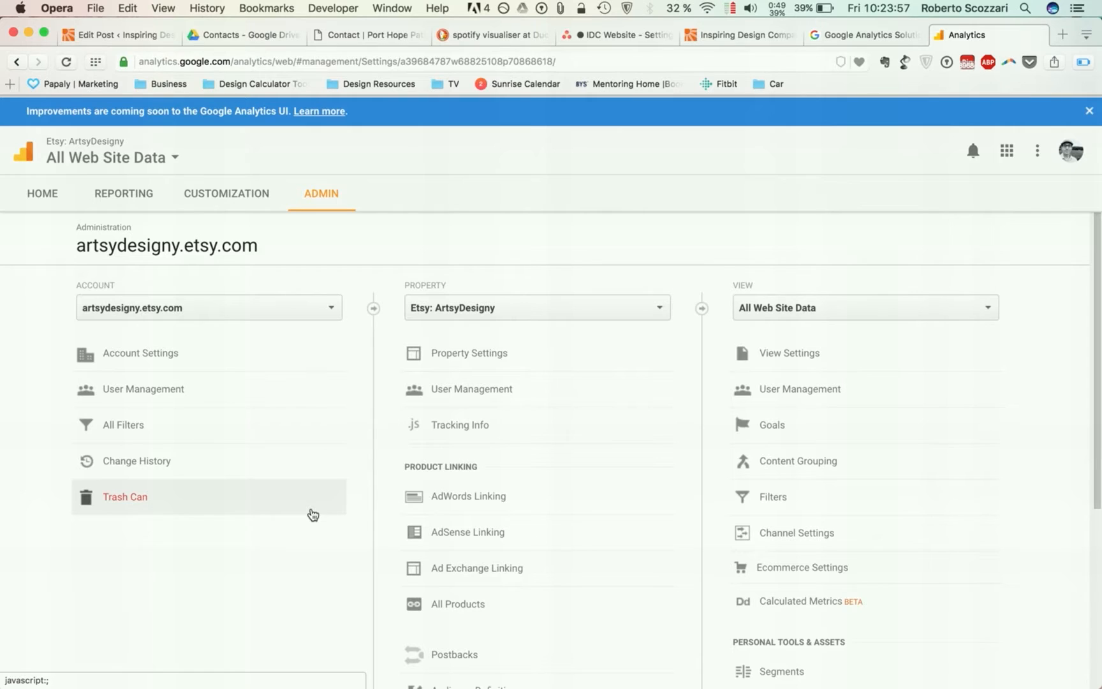
scroll(314, 515, down, 3)
scroll(314, 519, up, 3)
scroll(315, 520, down, 5)
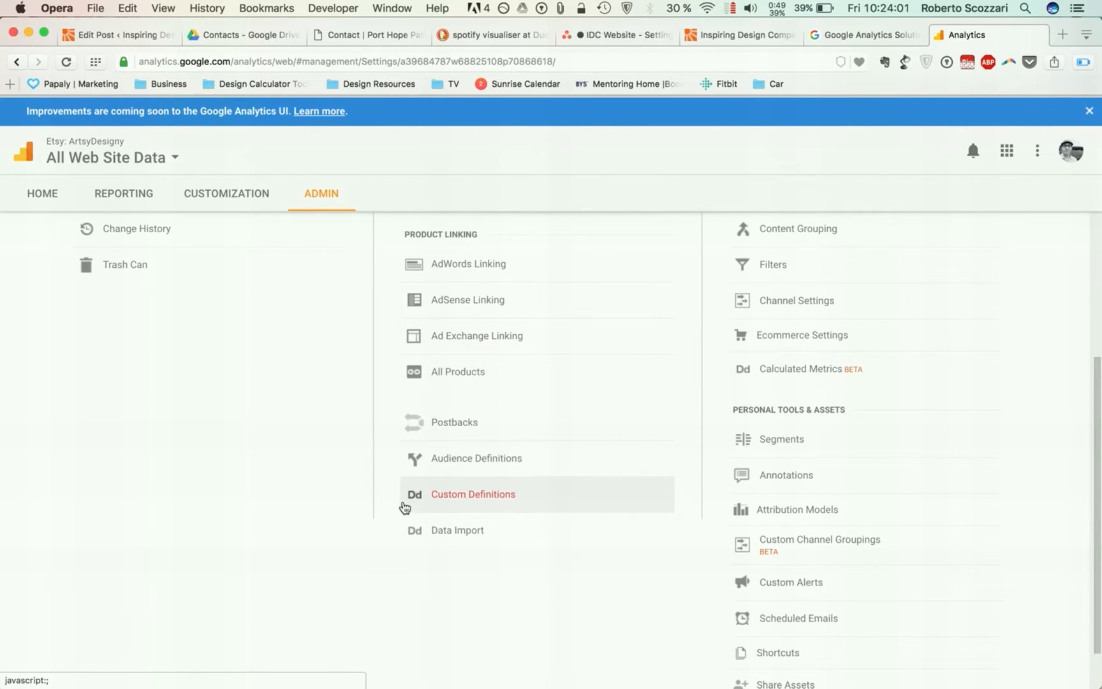
scroll(337, 509, down, 1)
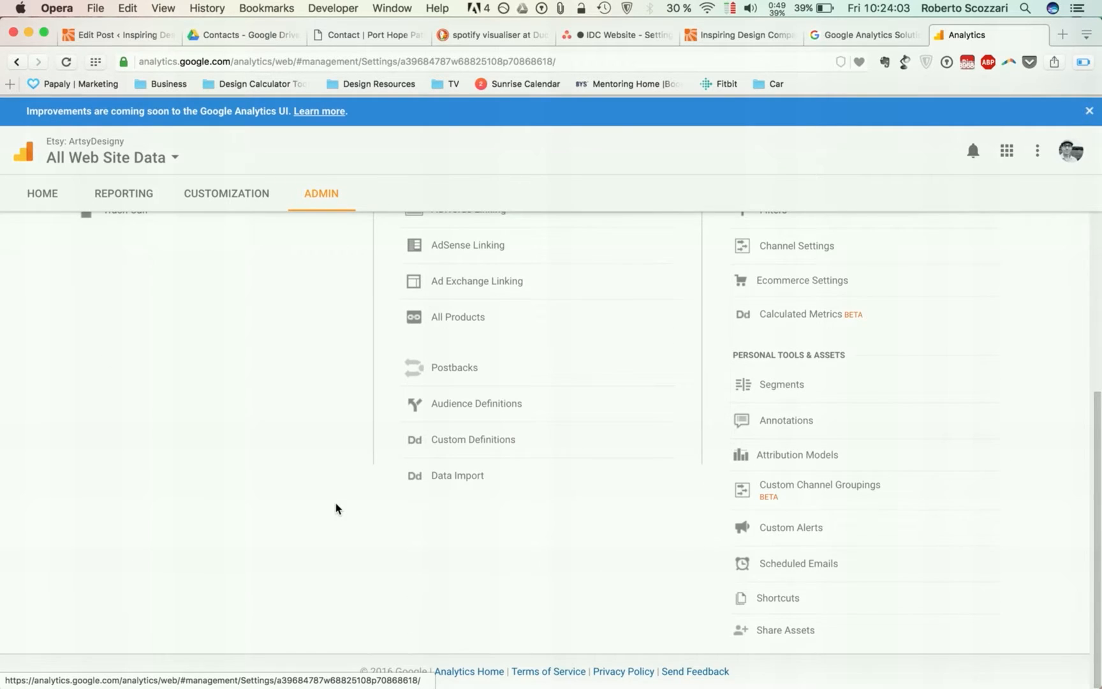
scroll(336, 508, up, 5)
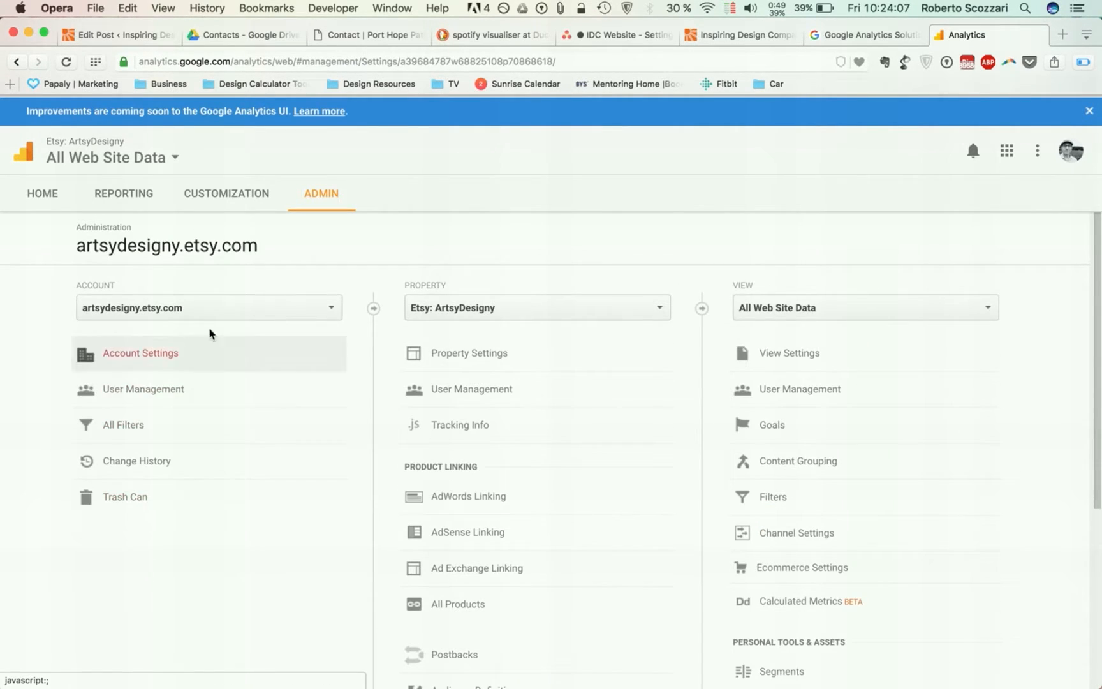
- Examine the available choices for account, property and view in turn, without changing any selection
click(284, 313)
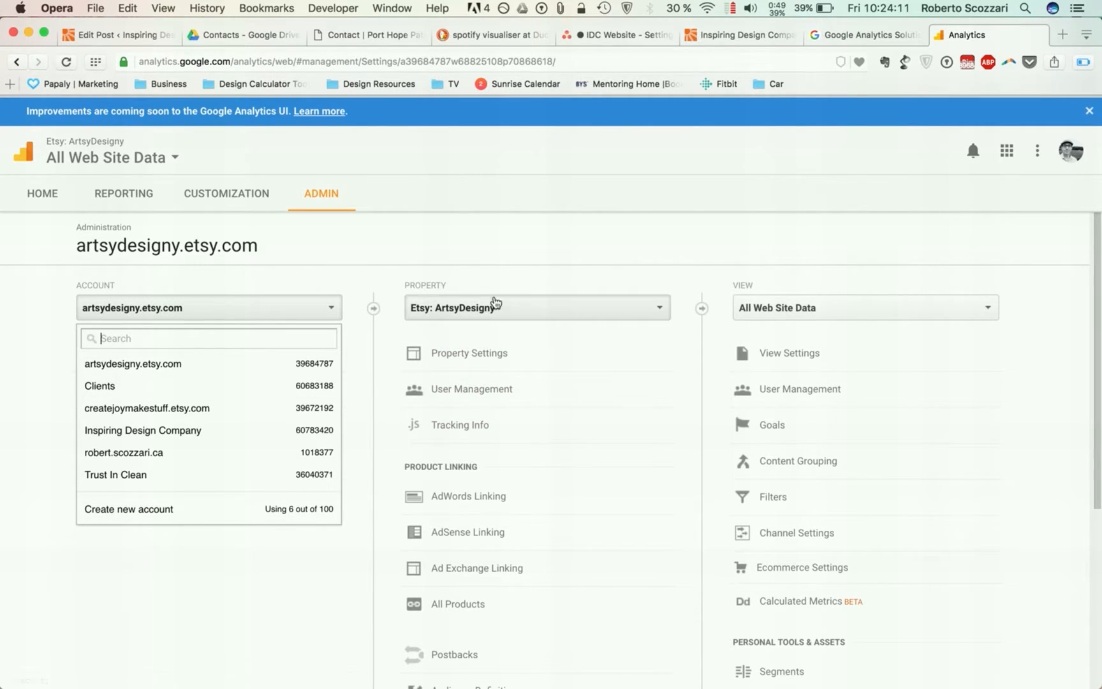
click(501, 284)
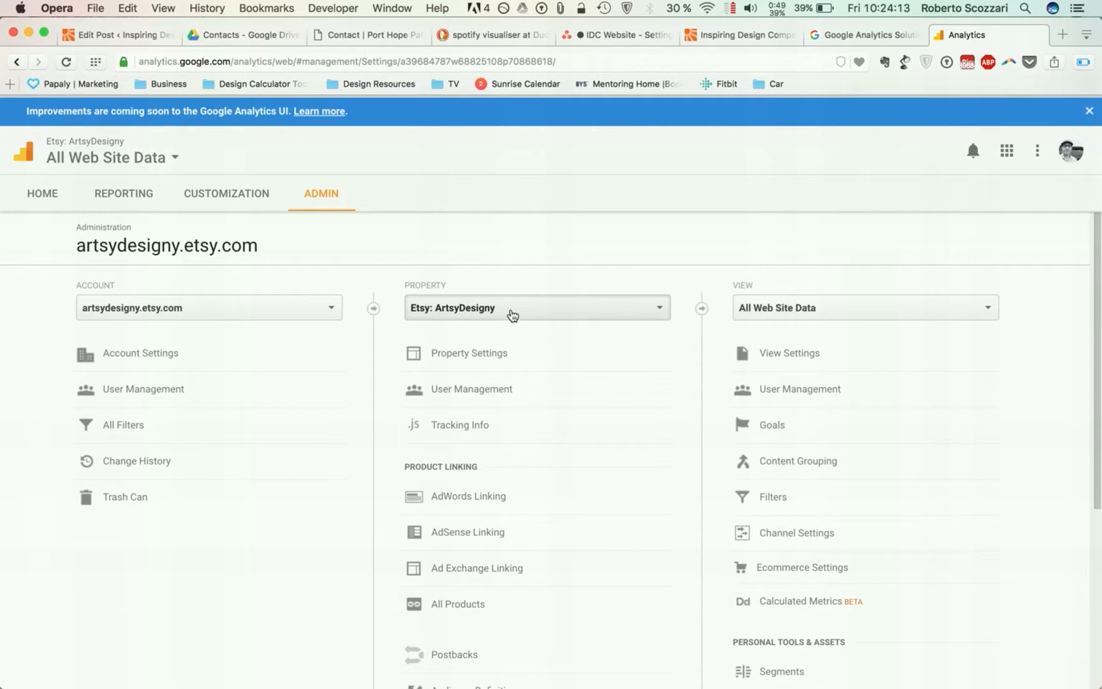
click(509, 312)
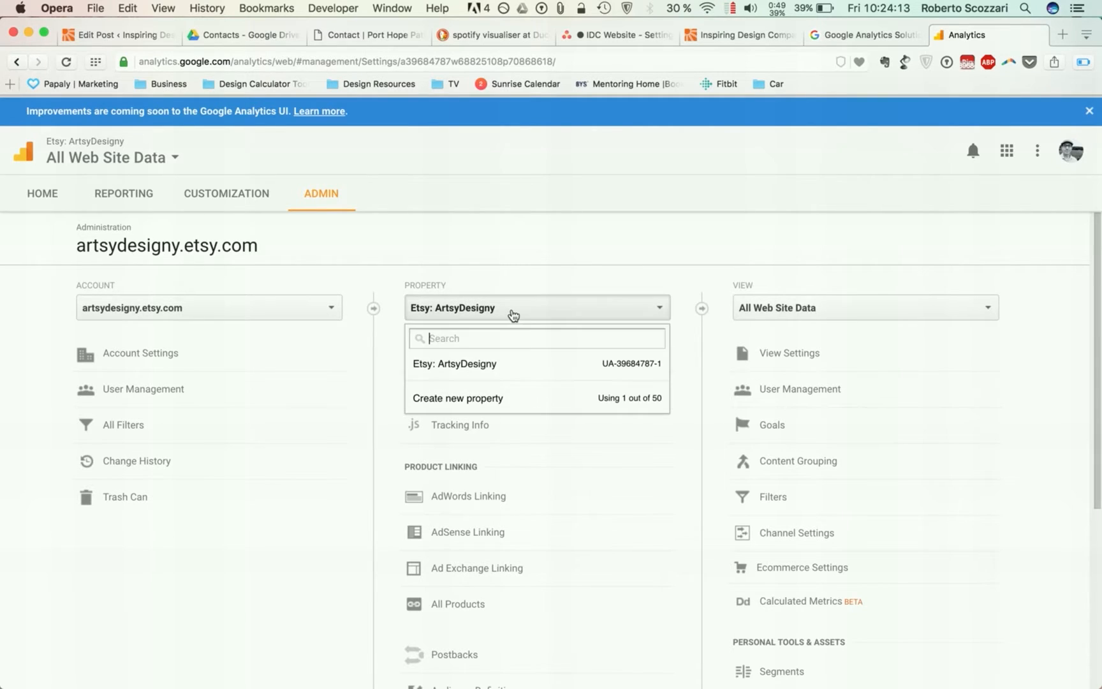
click(338, 578)
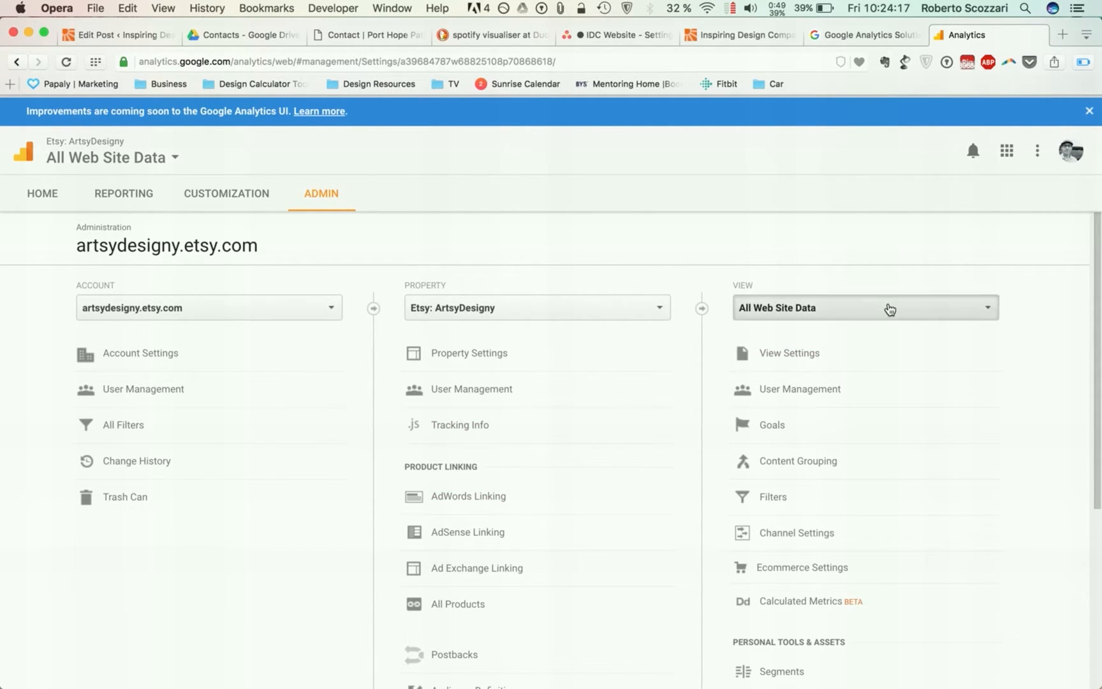
click(891, 309)
click(1039, 435)
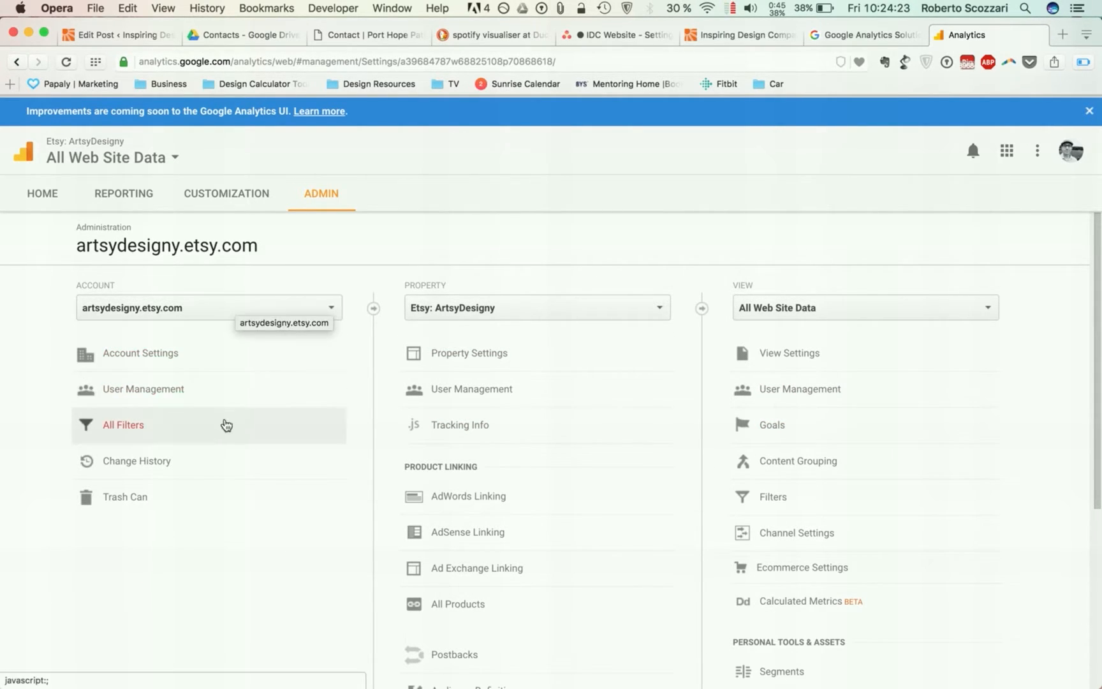
- Start creating a new Analytics account and set its account name to "Demo Account"
click(291, 313)
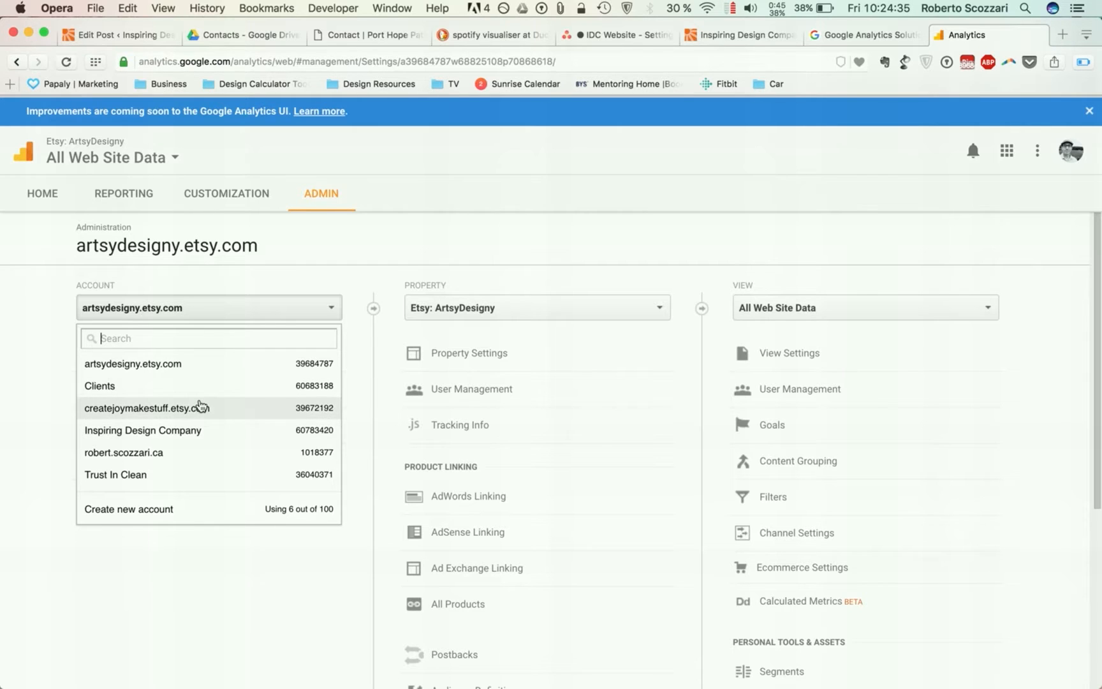
click(143, 510)
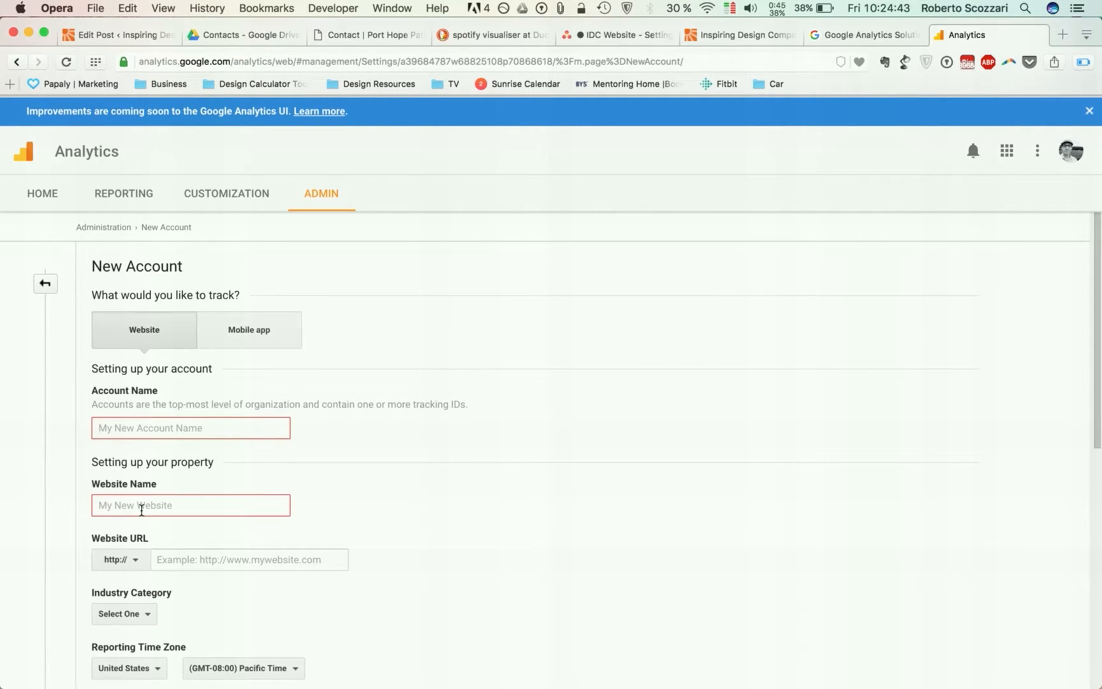
click(180, 426)
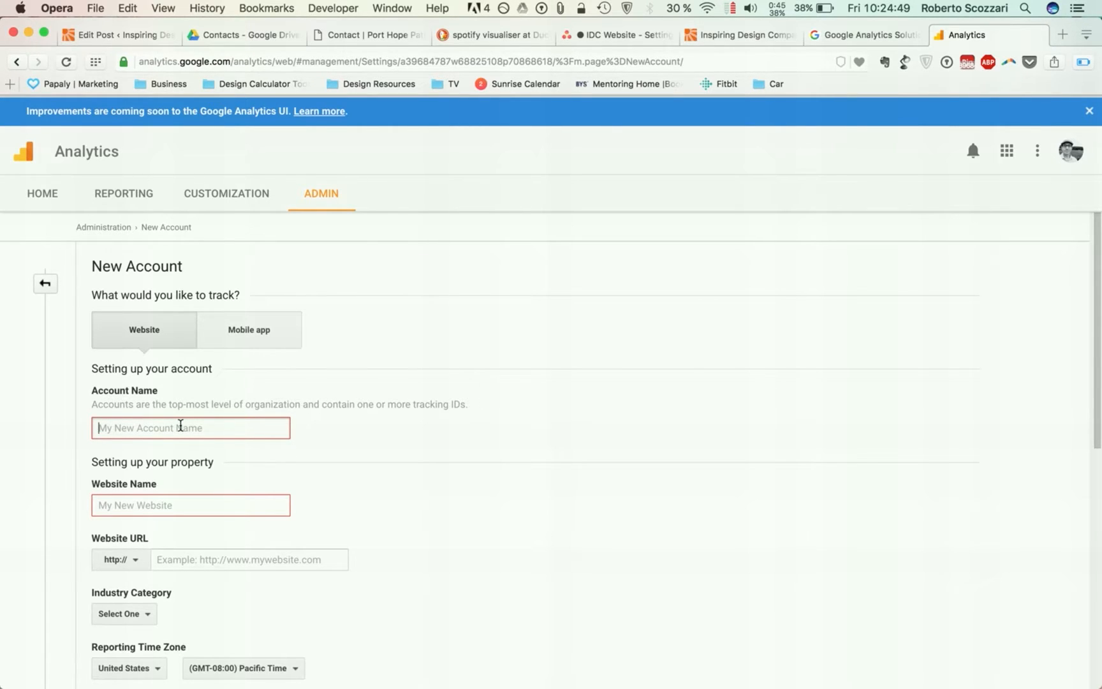
text(Dem)
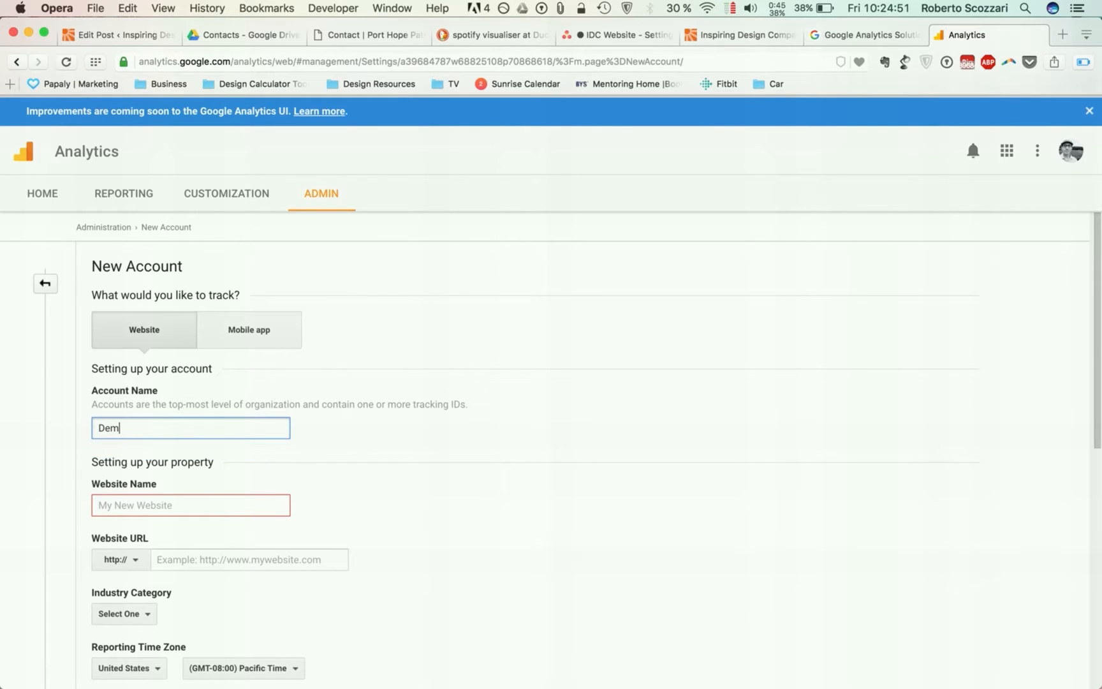
text(o Account)
key(Tab)
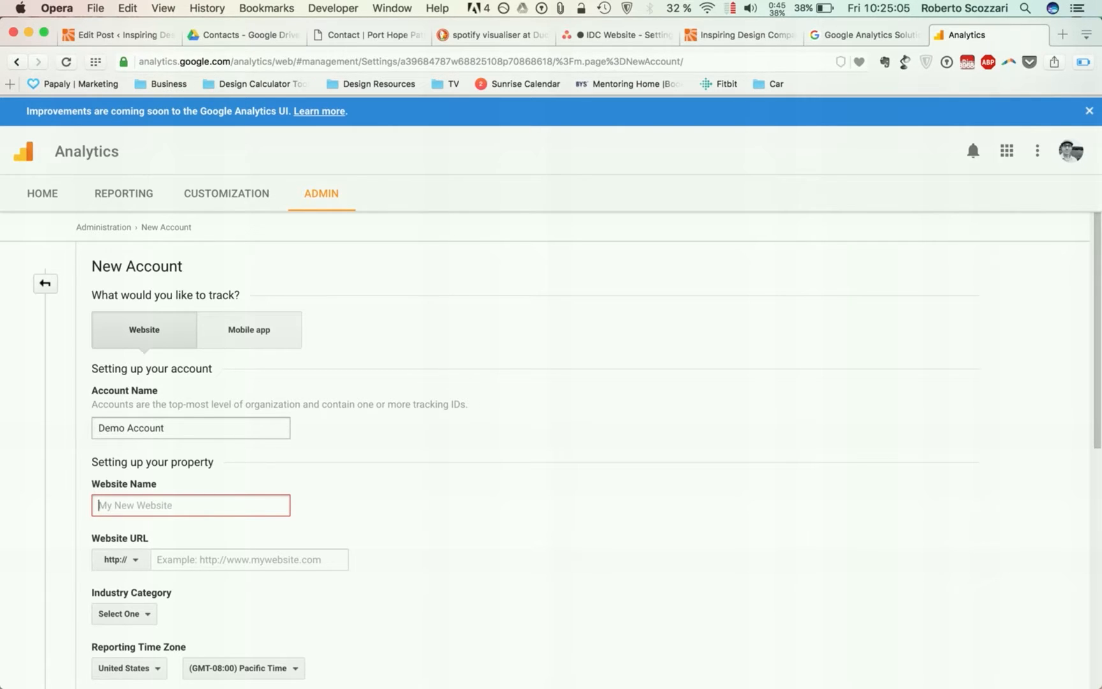
- Set the new property's website name to "My Awesome Website", correcting the spelling and capitalization
text(My Aw)
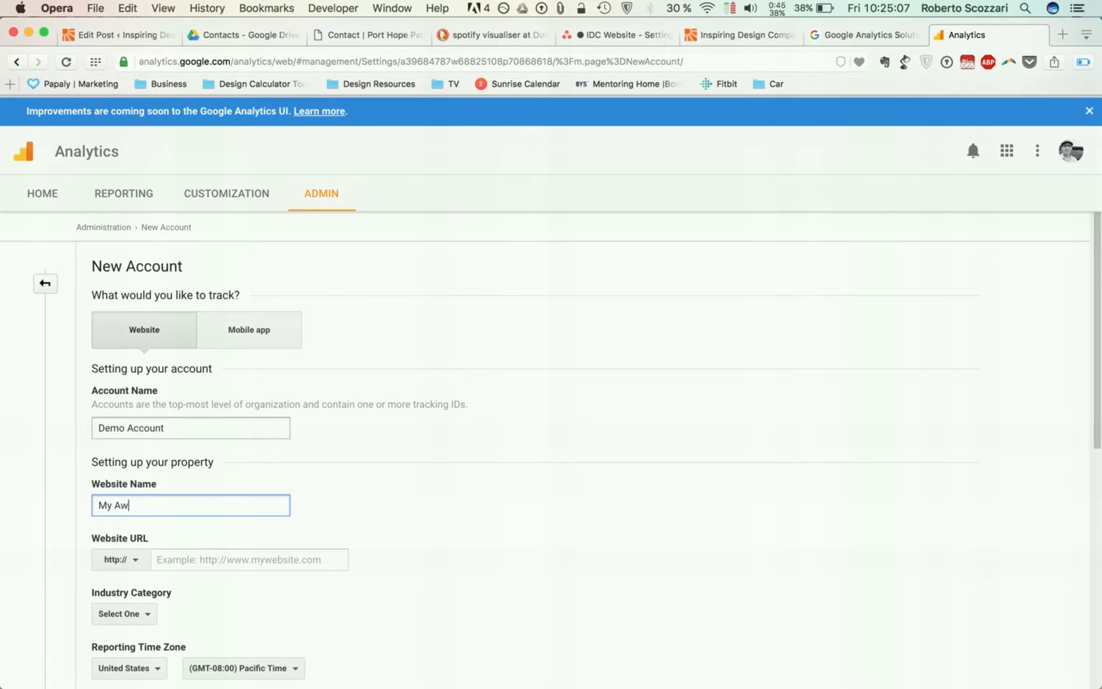
text(wesome website)
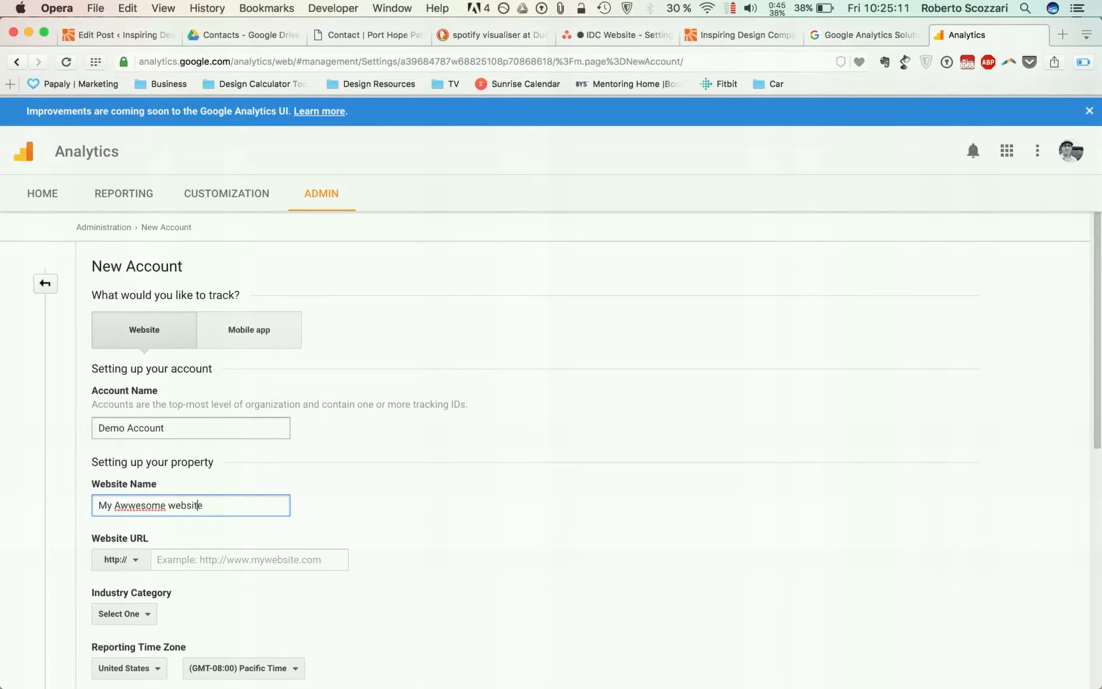
click(130, 505)
key(BackSpace)
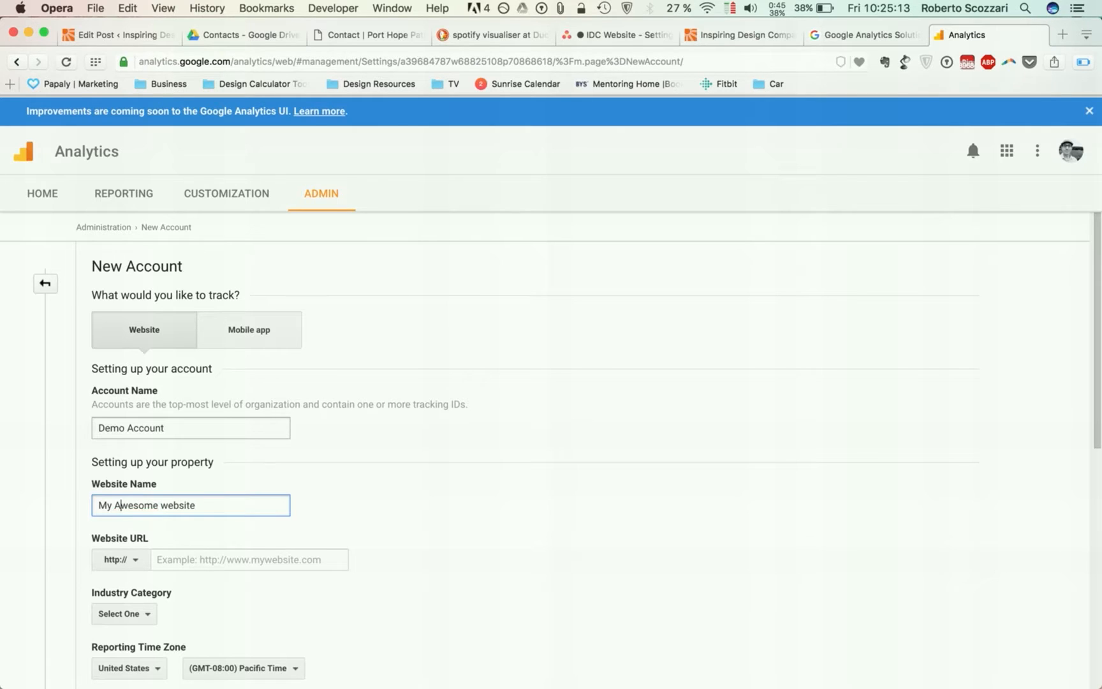
click(167, 505)
key(BackSpace)
text(W)
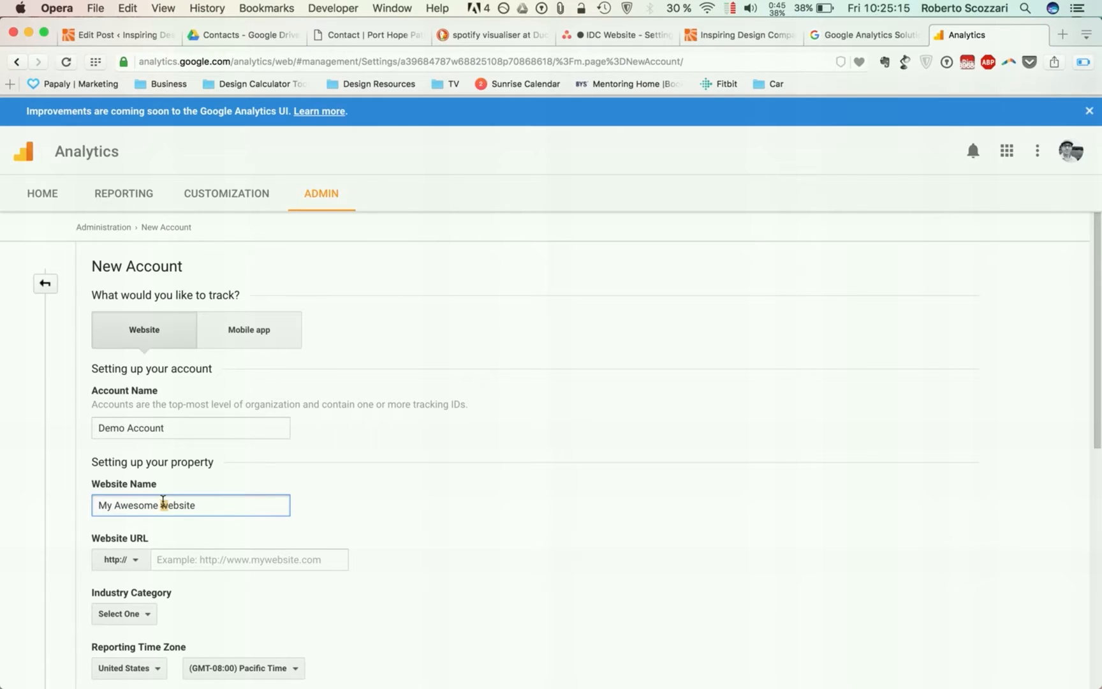
click(208, 560)
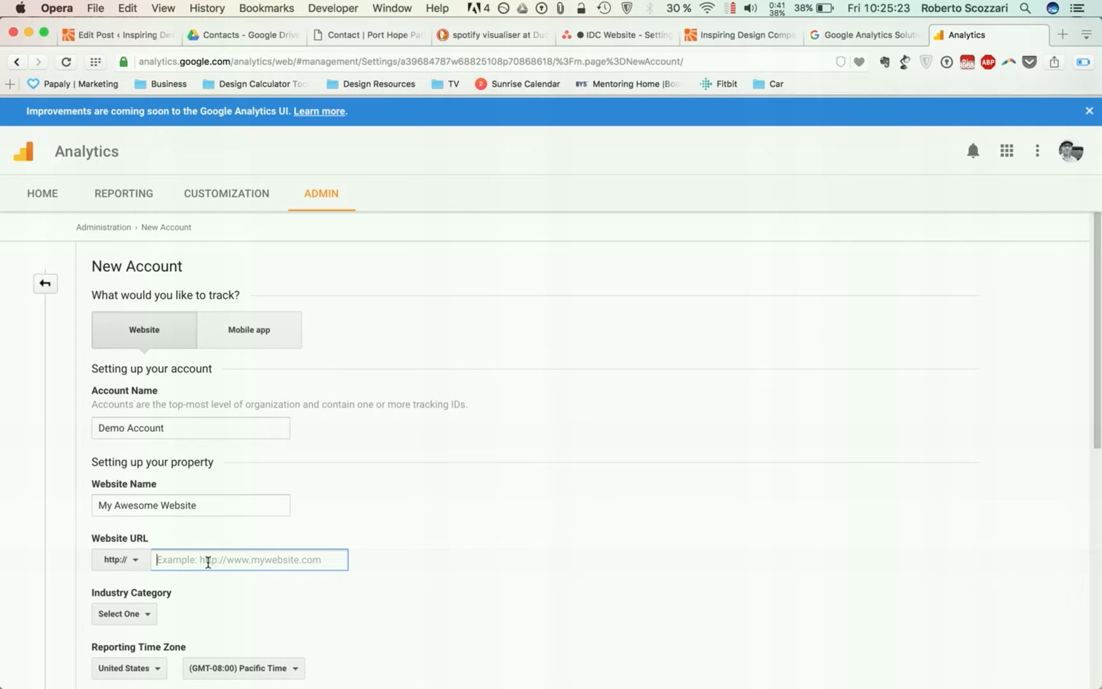
click(140, 565)
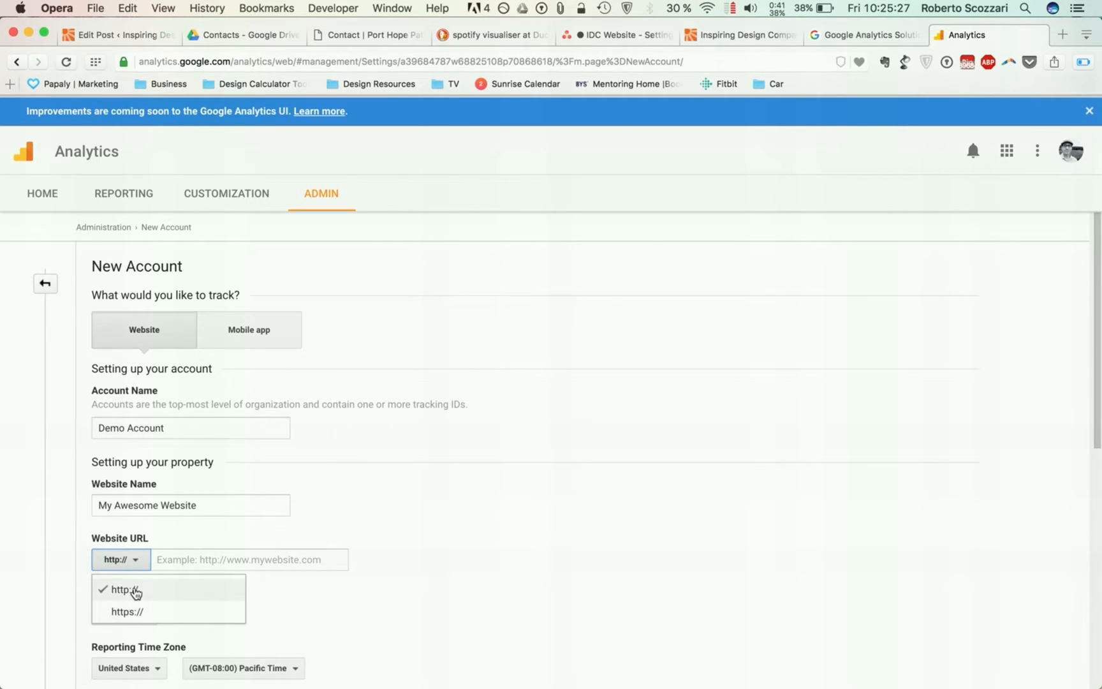
click(130, 593)
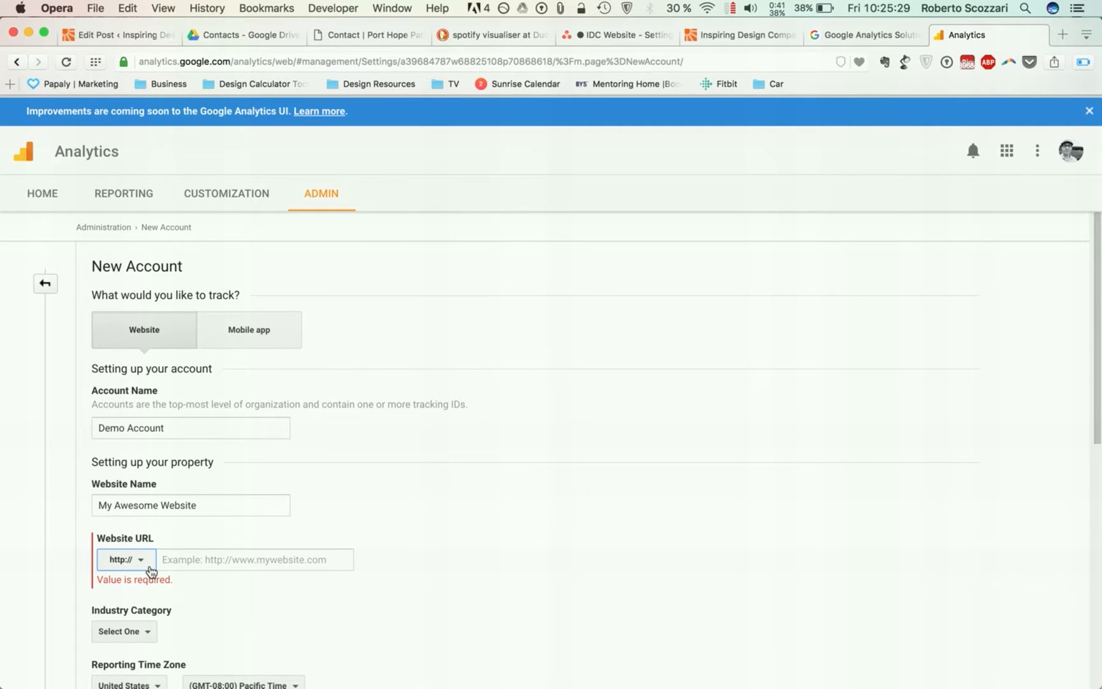
click(145, 564)
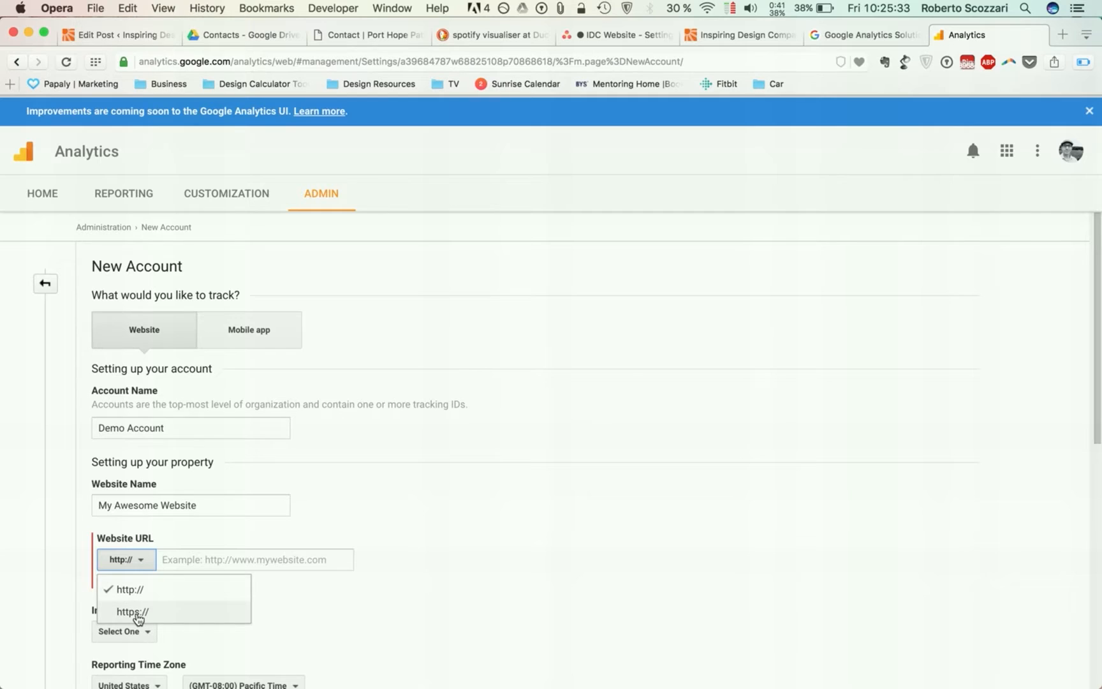
click(135, 613)
click(166, 561)
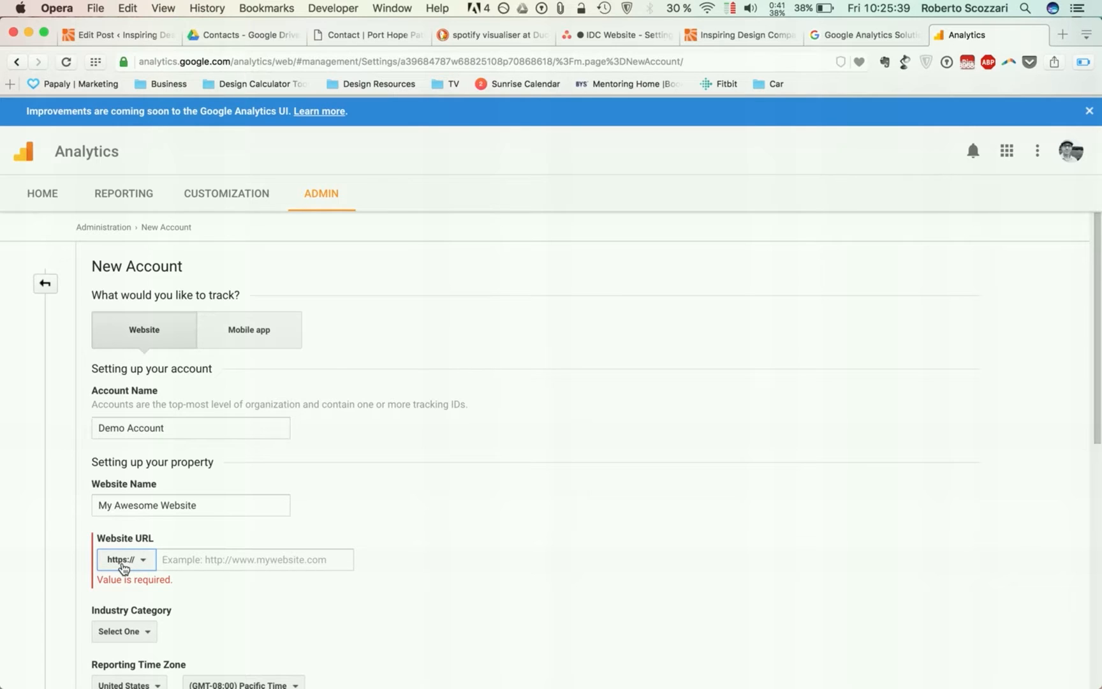
click(148, 561)
click(127, 588)
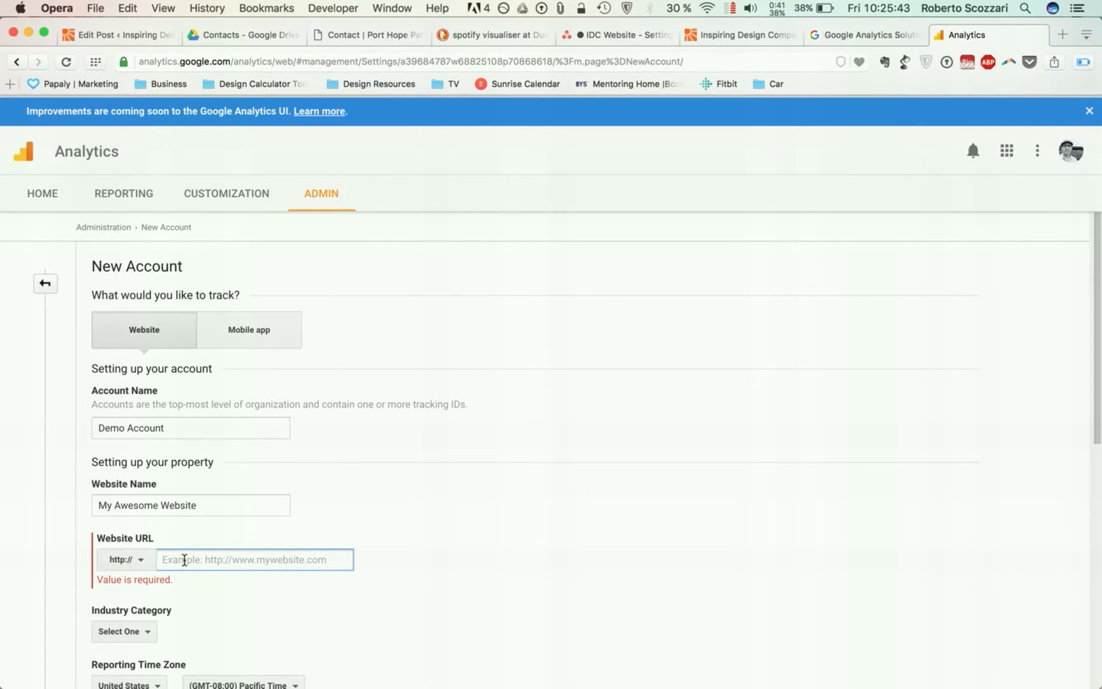
text(www)
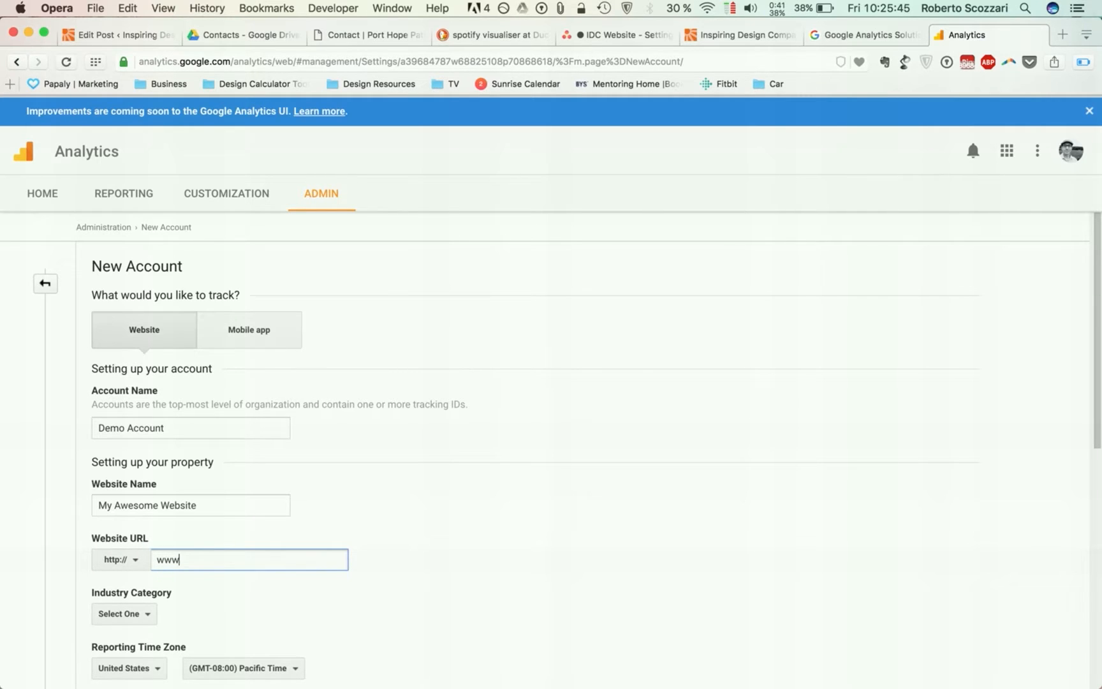
text(.myawesomewebsite.com)
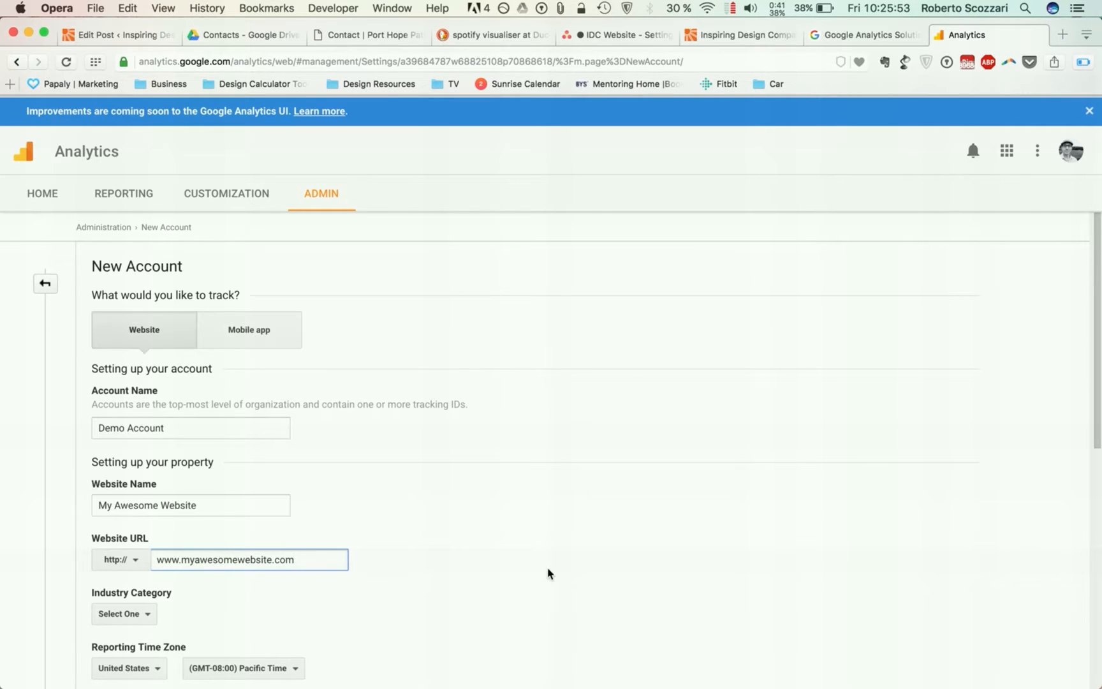
- Look through the industry categories and set the property's category to Pets and Animals
scroll(474, 540, down, 2)
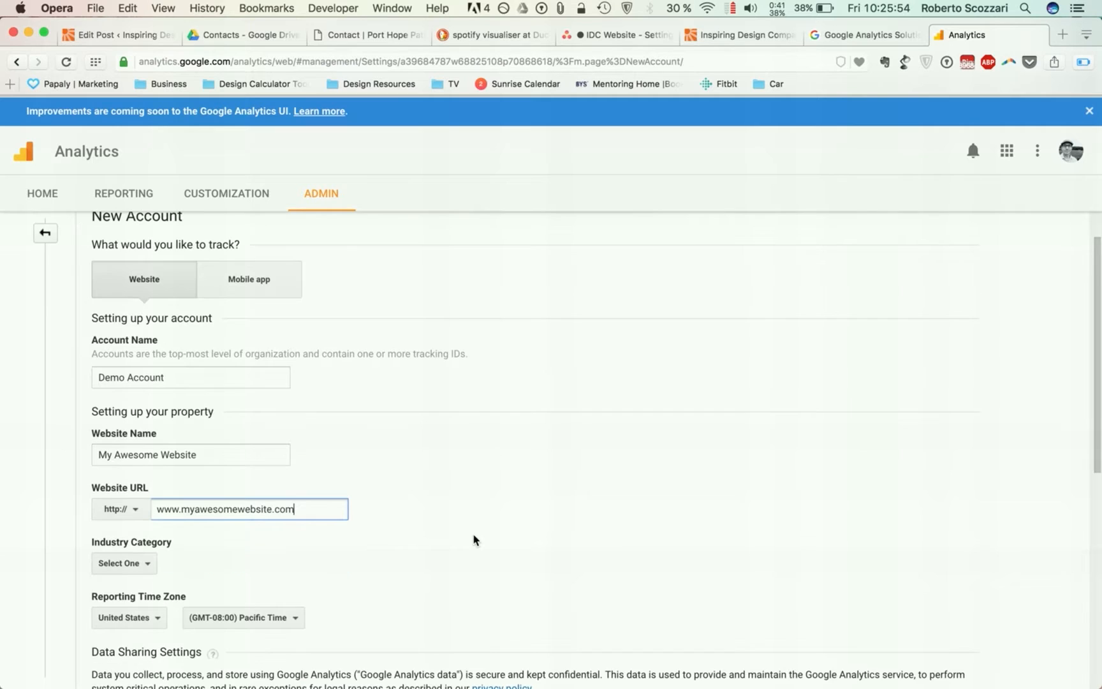
click(147, 563)
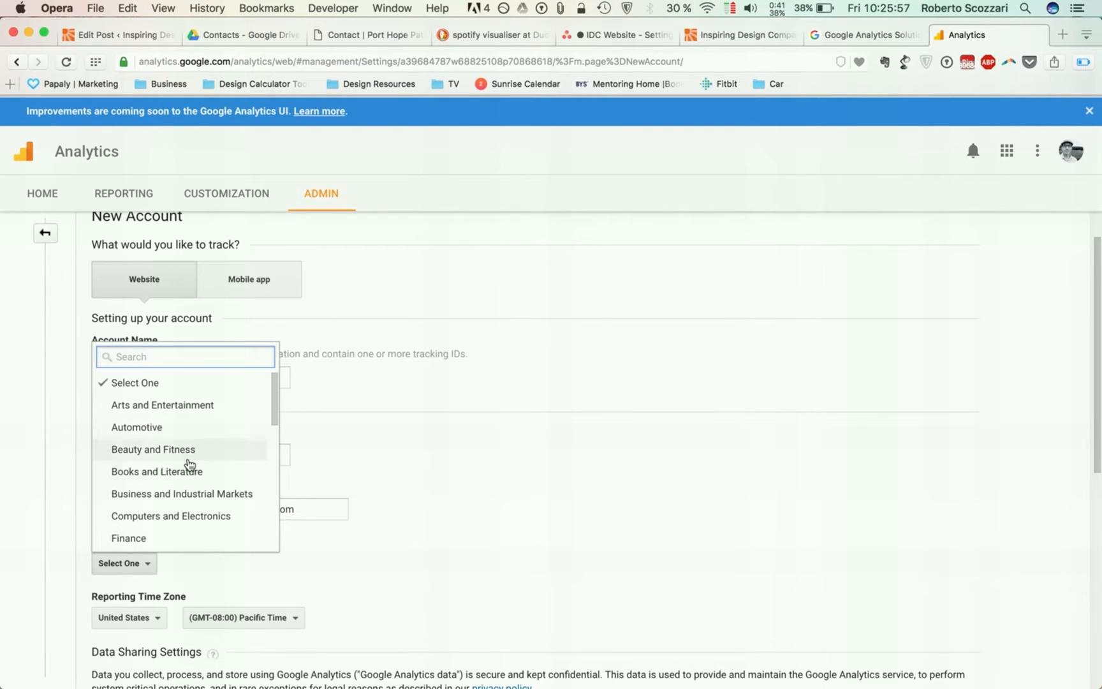
drag(271, 402, 270, 534)
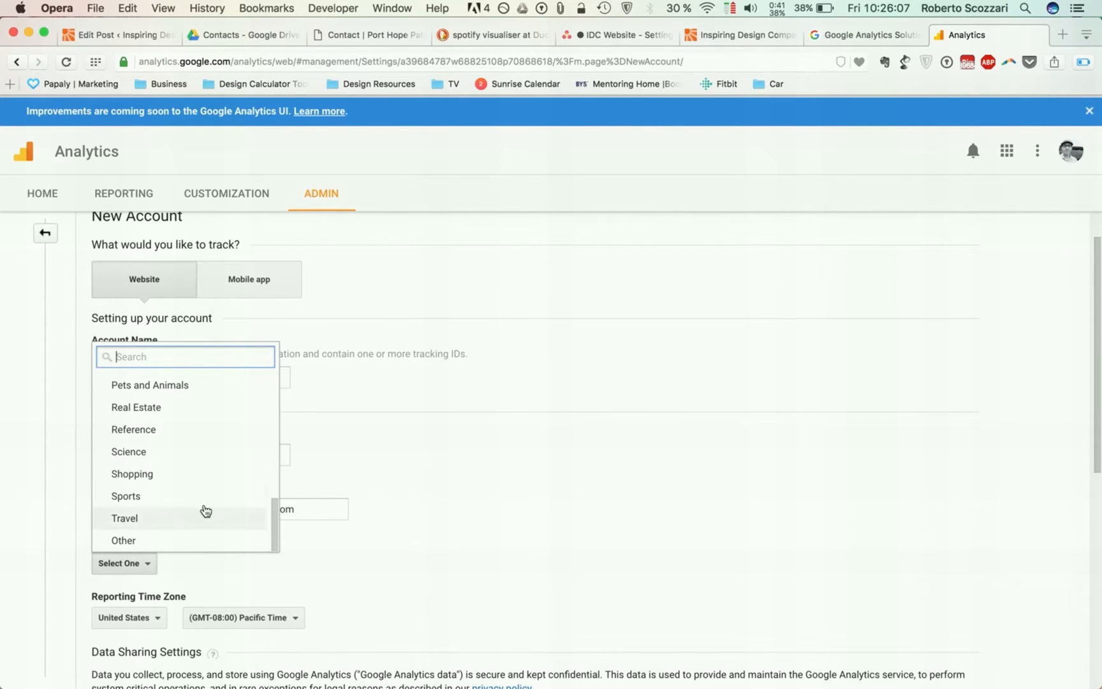
scroll(271, 519, up, 3)
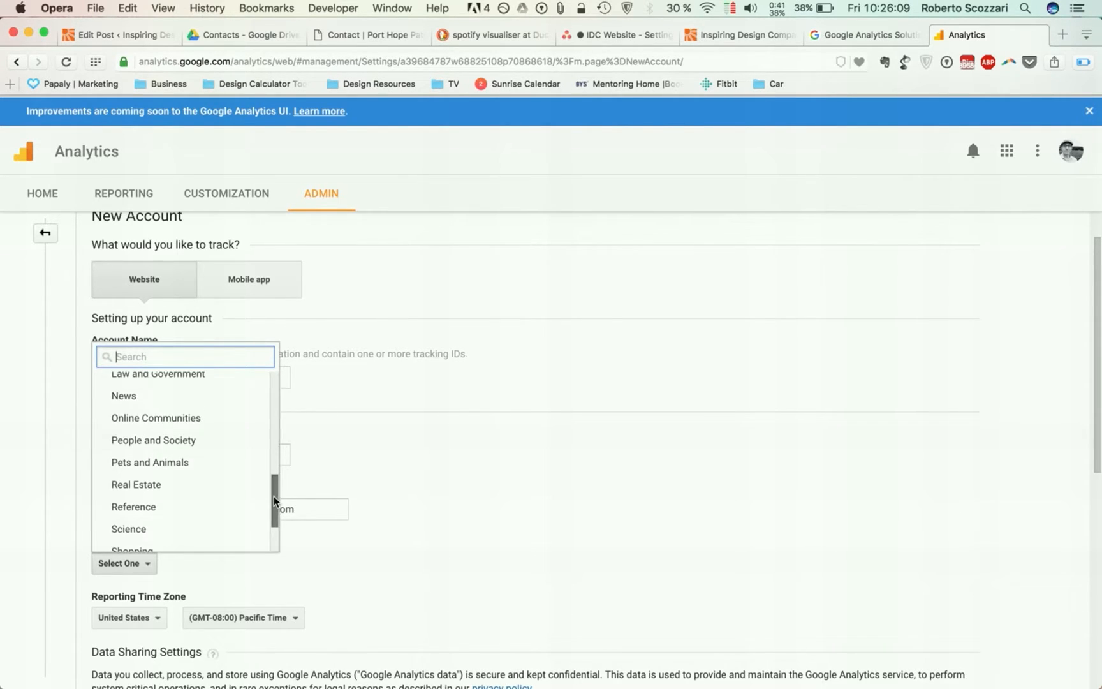
click(153, 468)
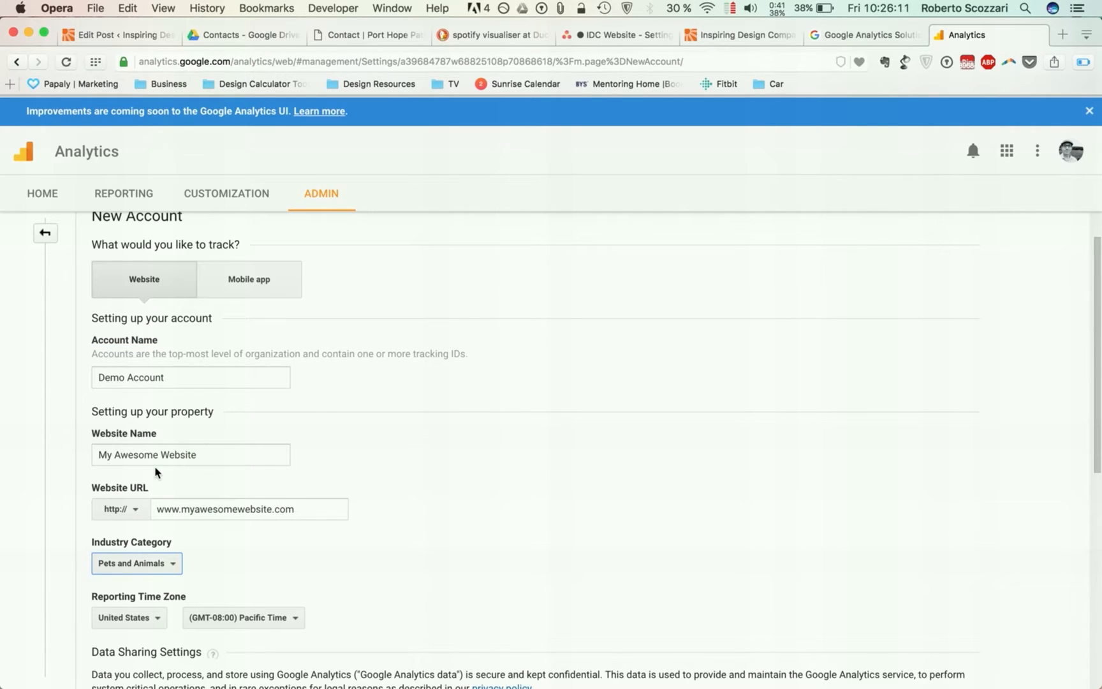
- Set the reporting time zone's country to Canada and its zone to (GMT-05:00) Eastern Time - Toronto
scroll(472, 536, down, 5)
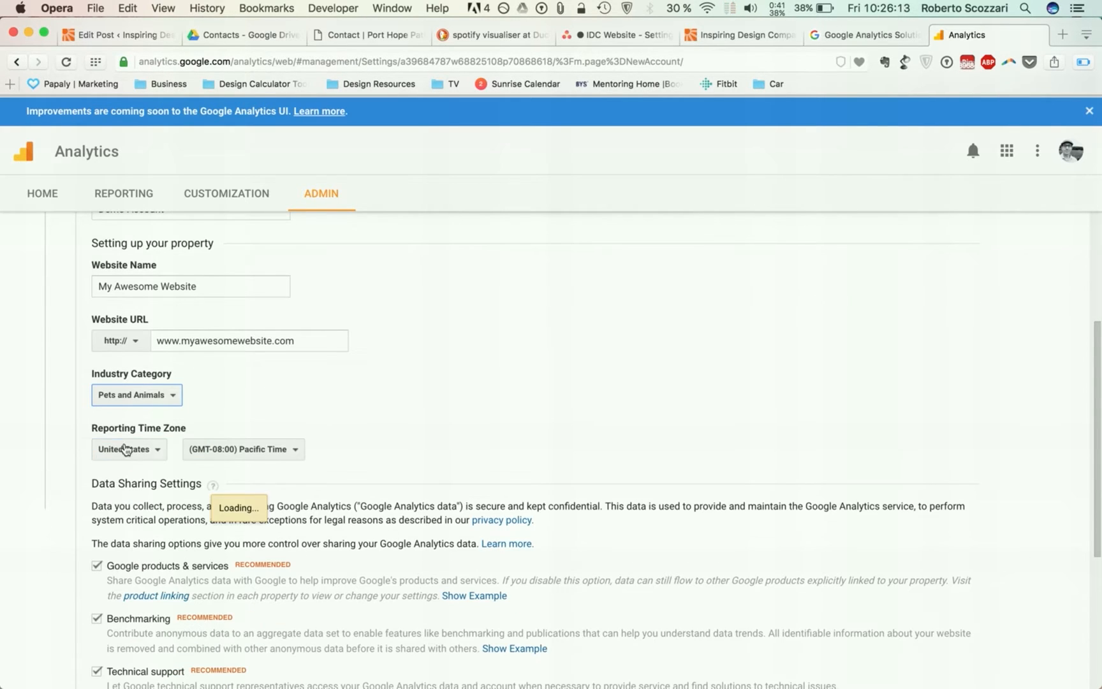
click(155, 454)
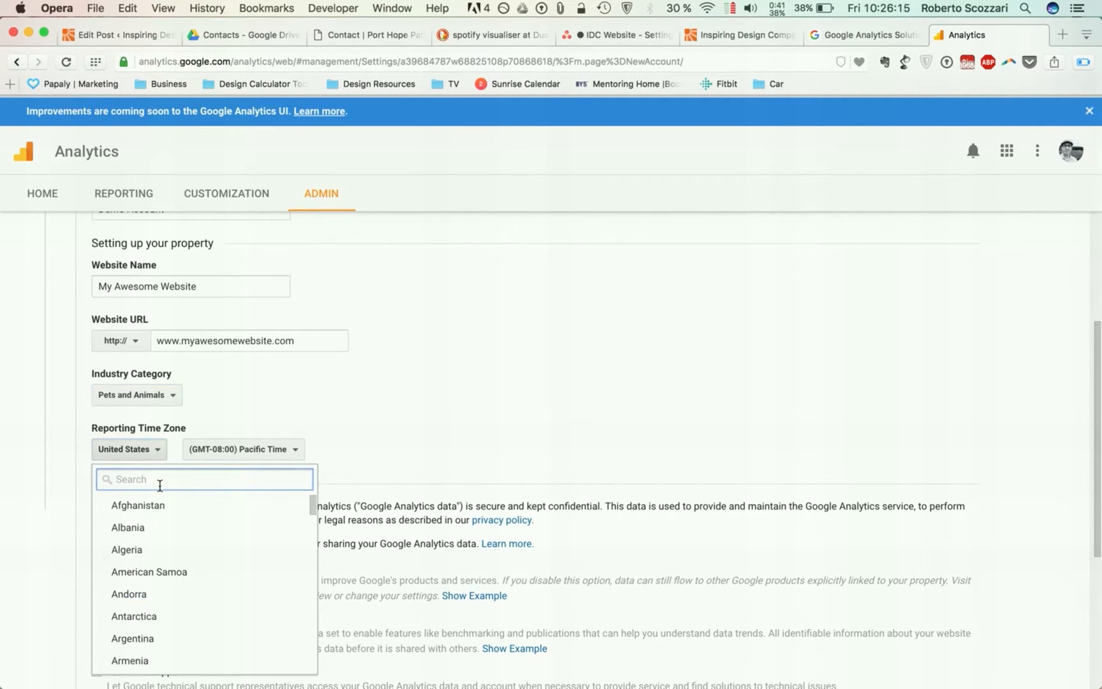
text(can)
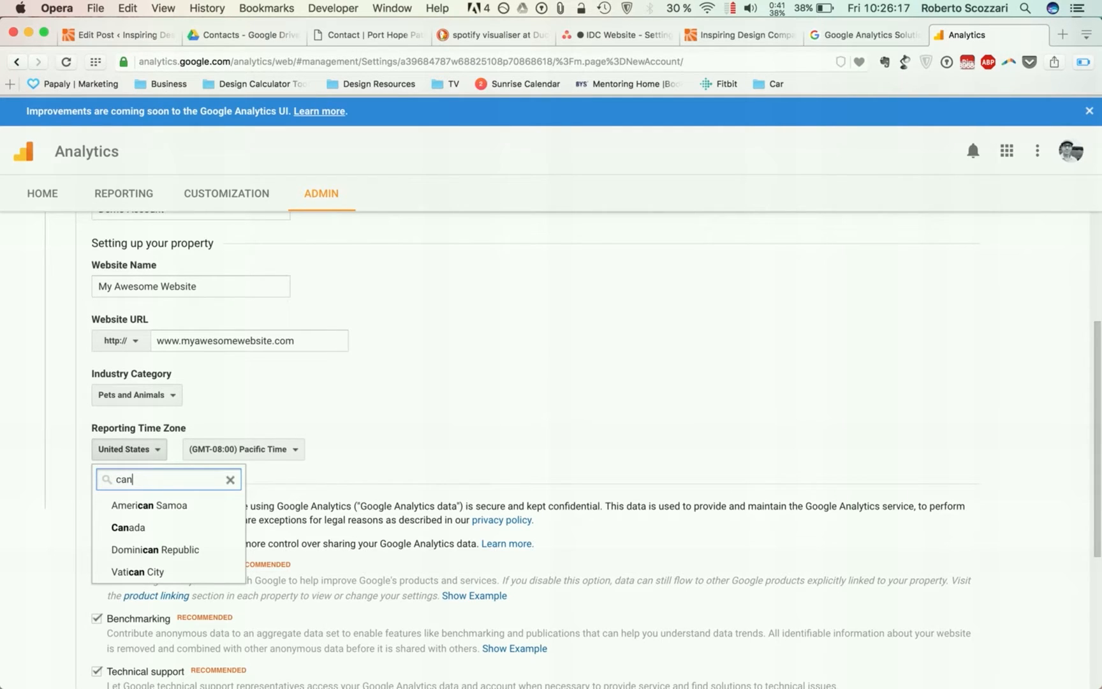
key(Down)
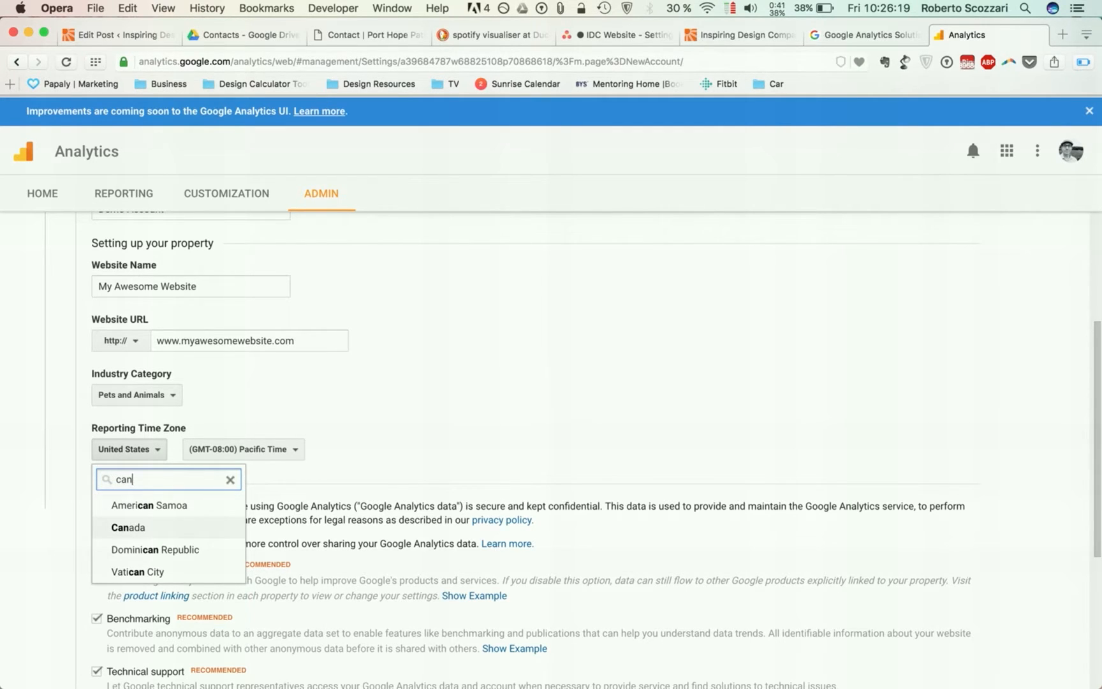
key(Return)
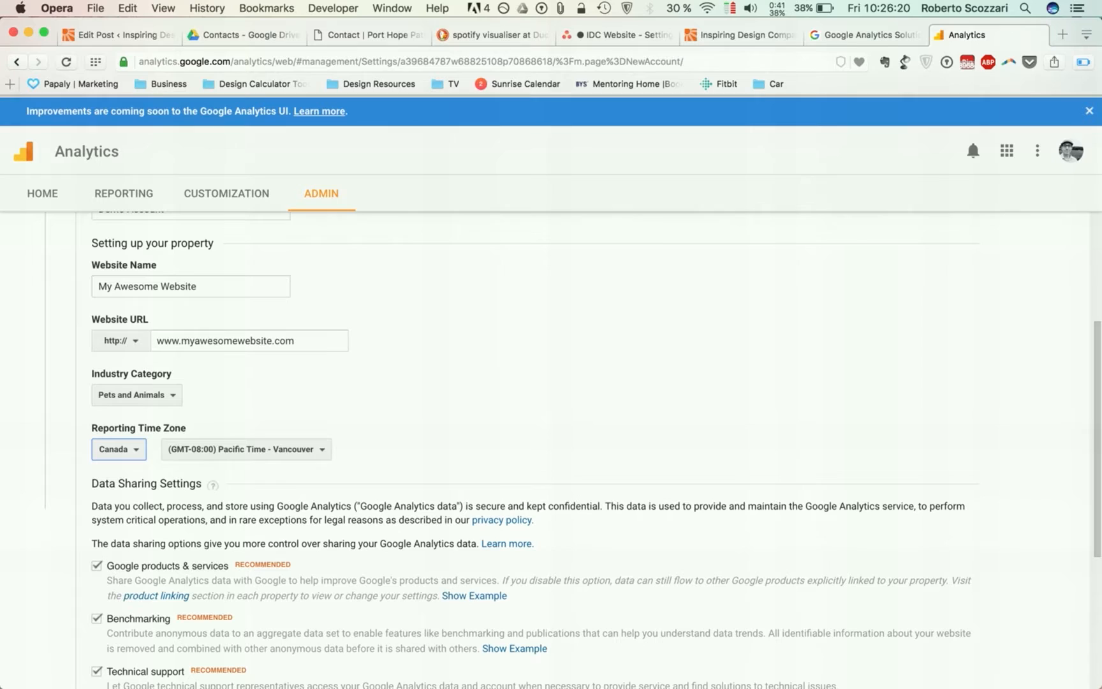
click(290, 449)
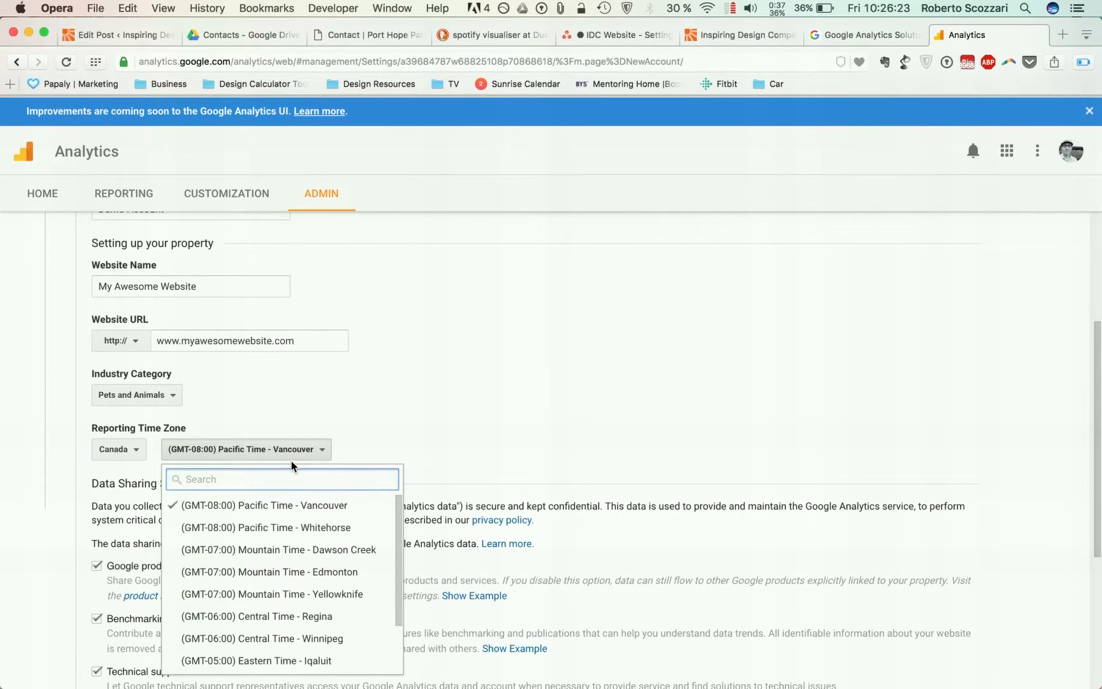
text(toron)
key(Down)
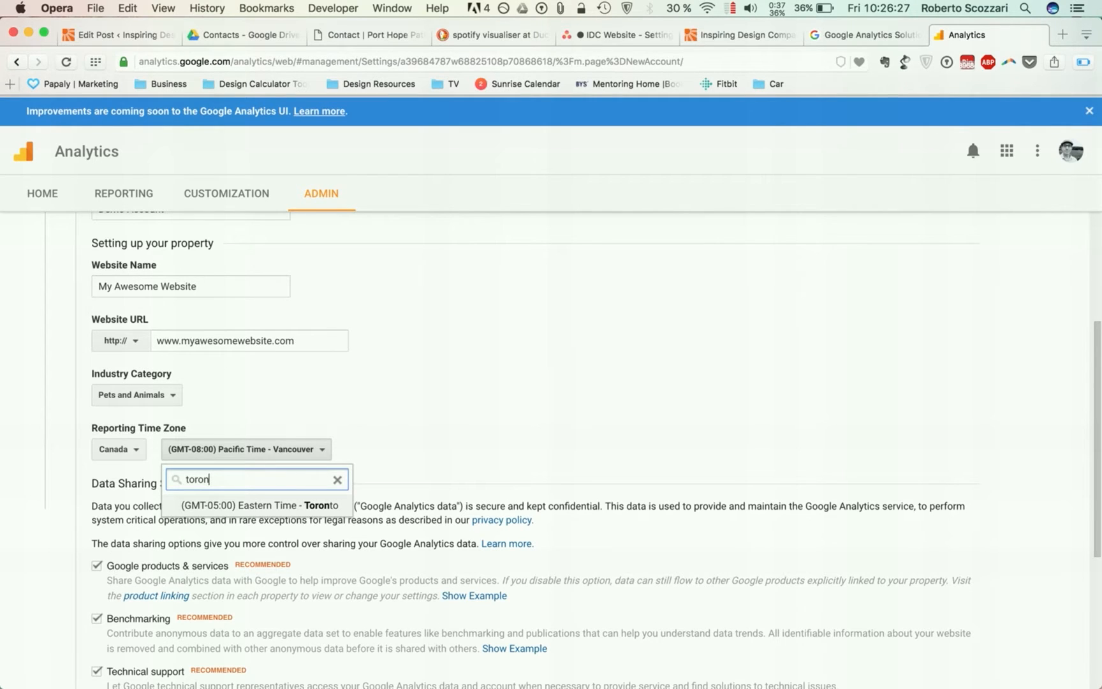
key(Return)
- Request the tracking ID with the data sharing options left as they are, and set the terms of service country to Canada
scroll(580, 532, down, 5)
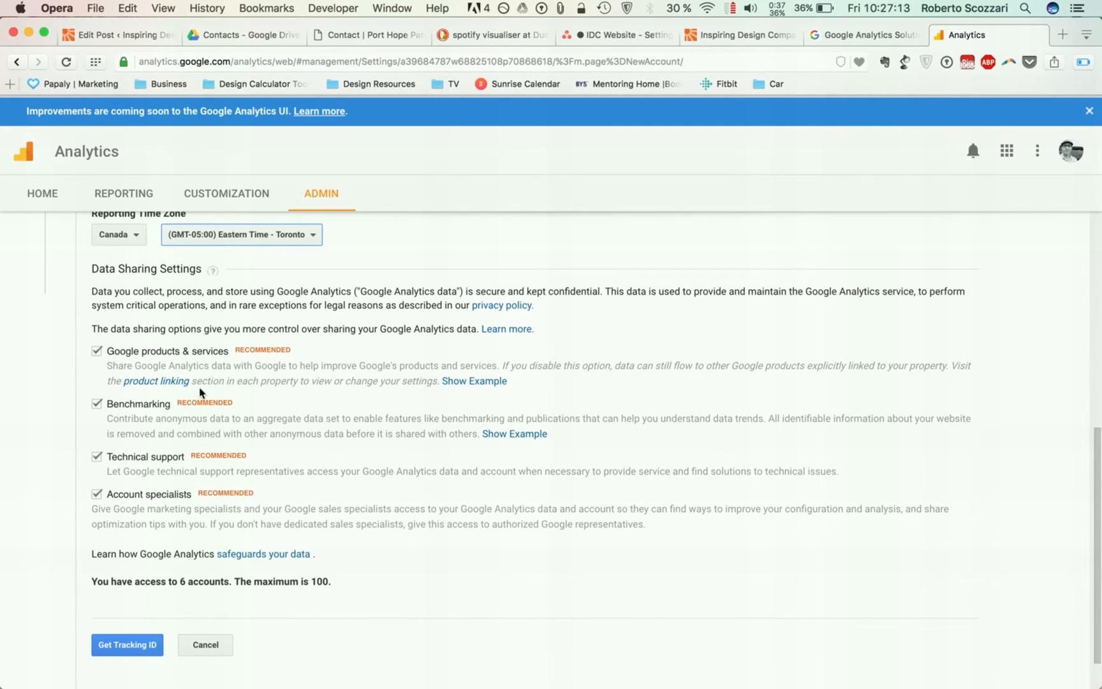
scroll(349, 600, down, 2)
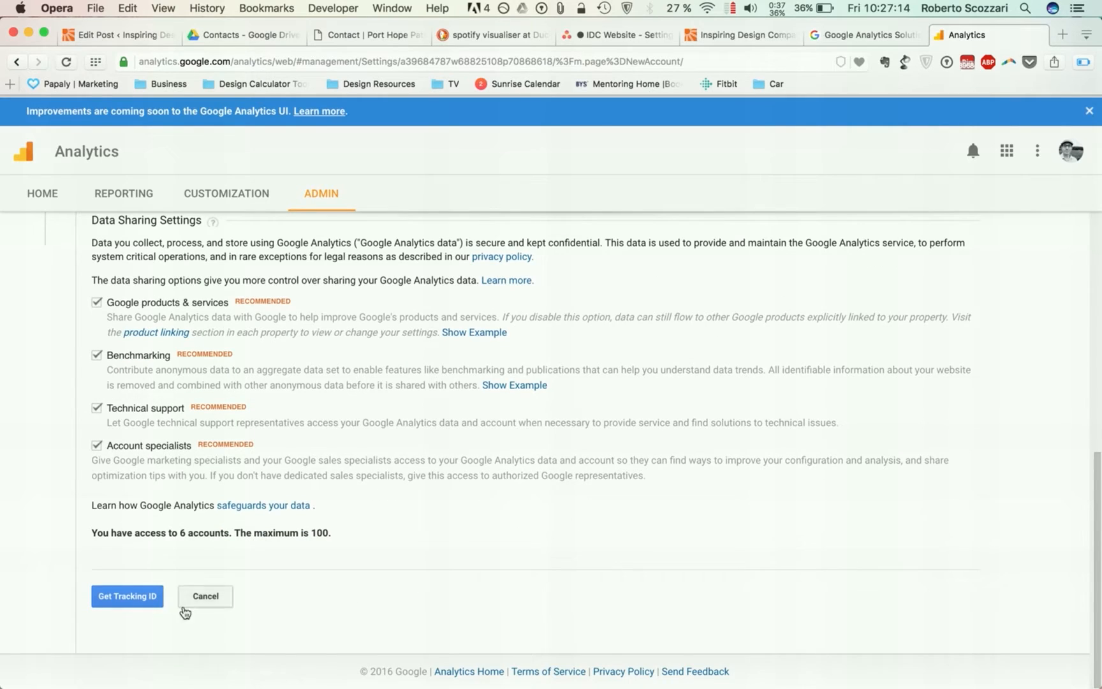
click(127, 597)
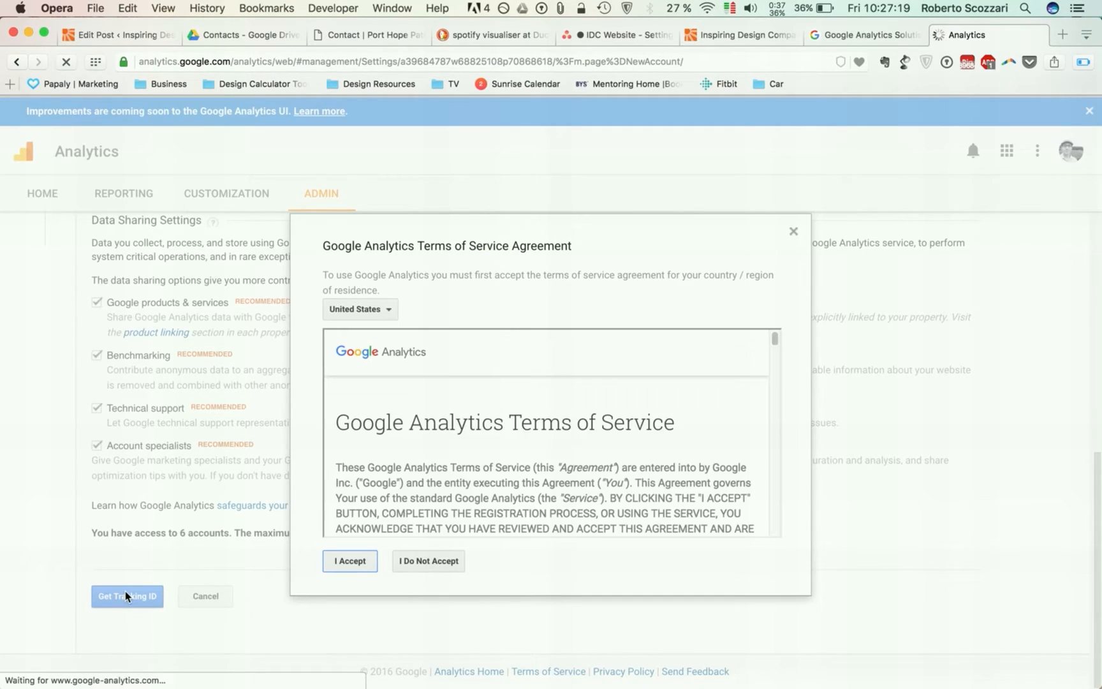
click(367, 311)
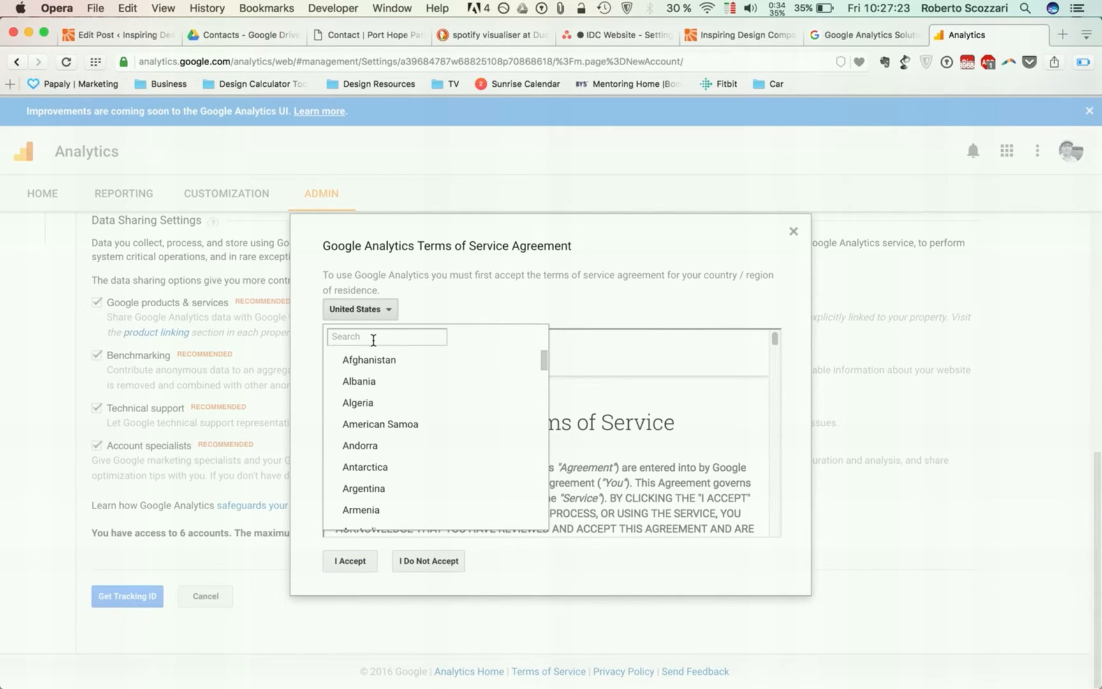
text(can)
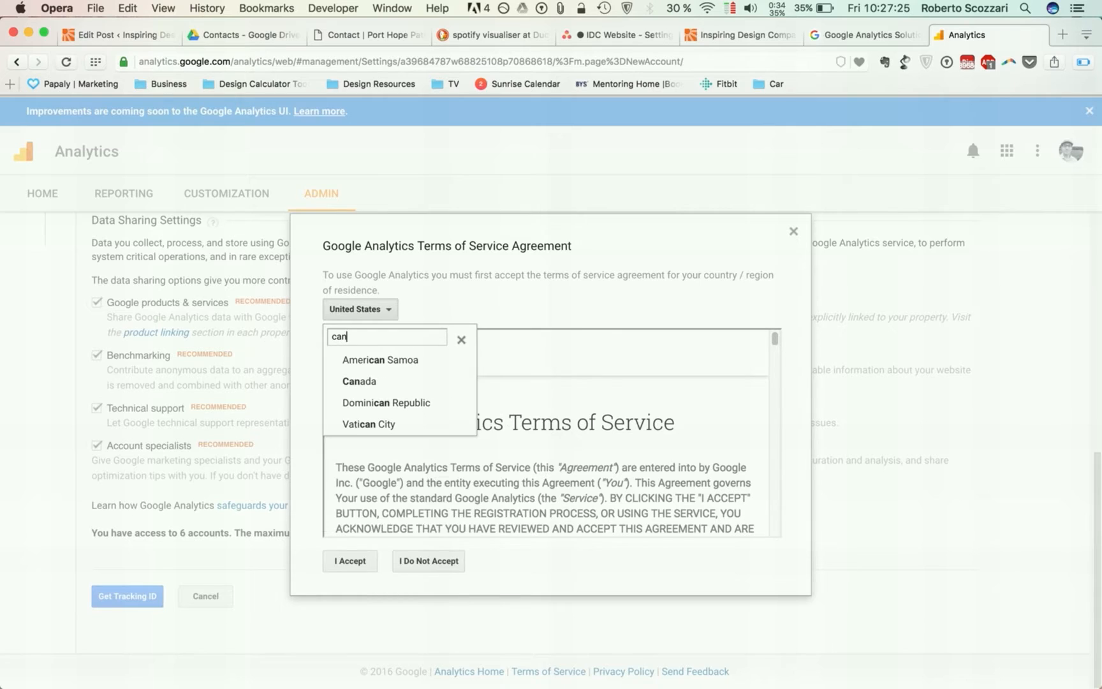
key(Down)
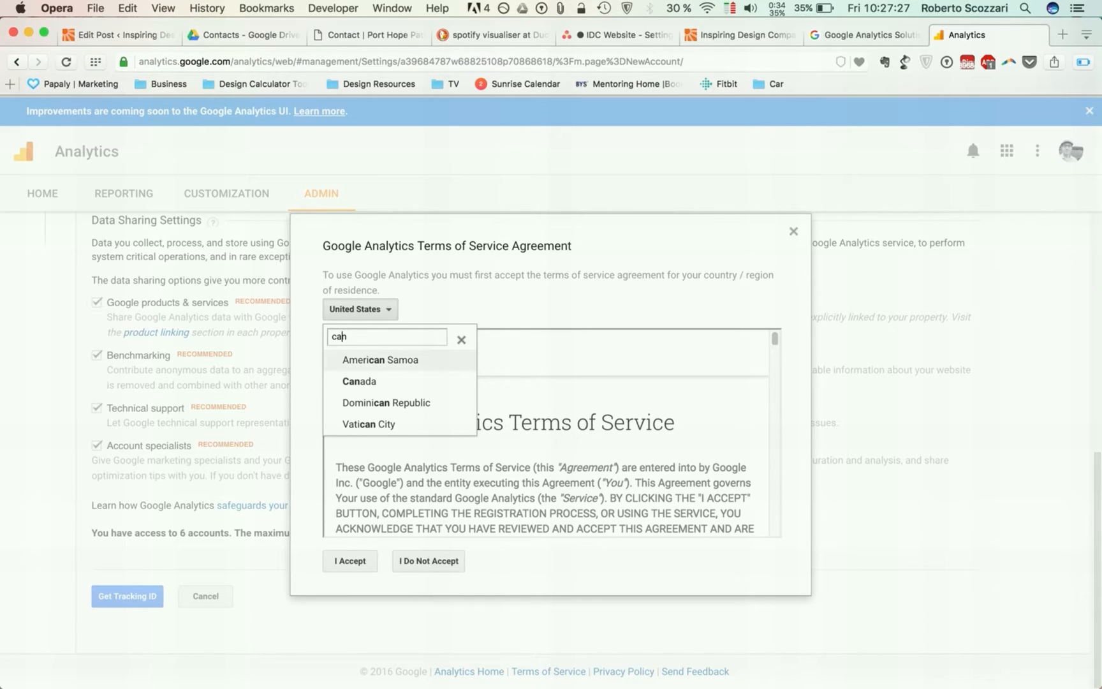
key(Down)
key(Return)
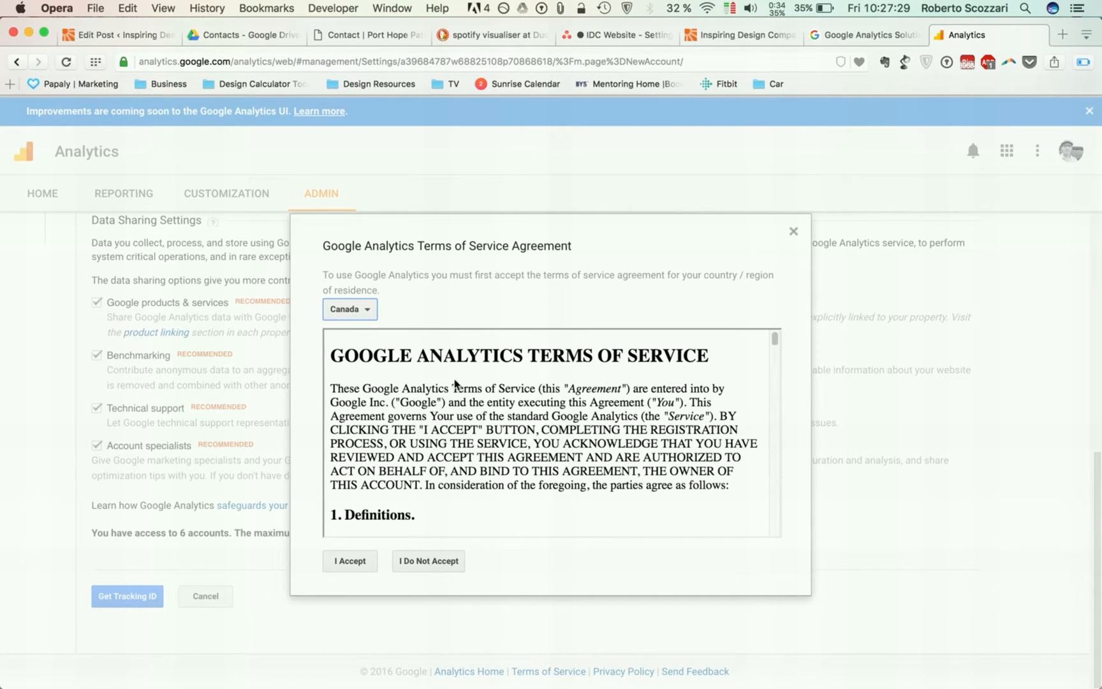
- Skim the Google Analytics Terms of Service through to the end and accept the agreement
scroll(534, 398, down, 10)
scroll(552, 415, down, 15)
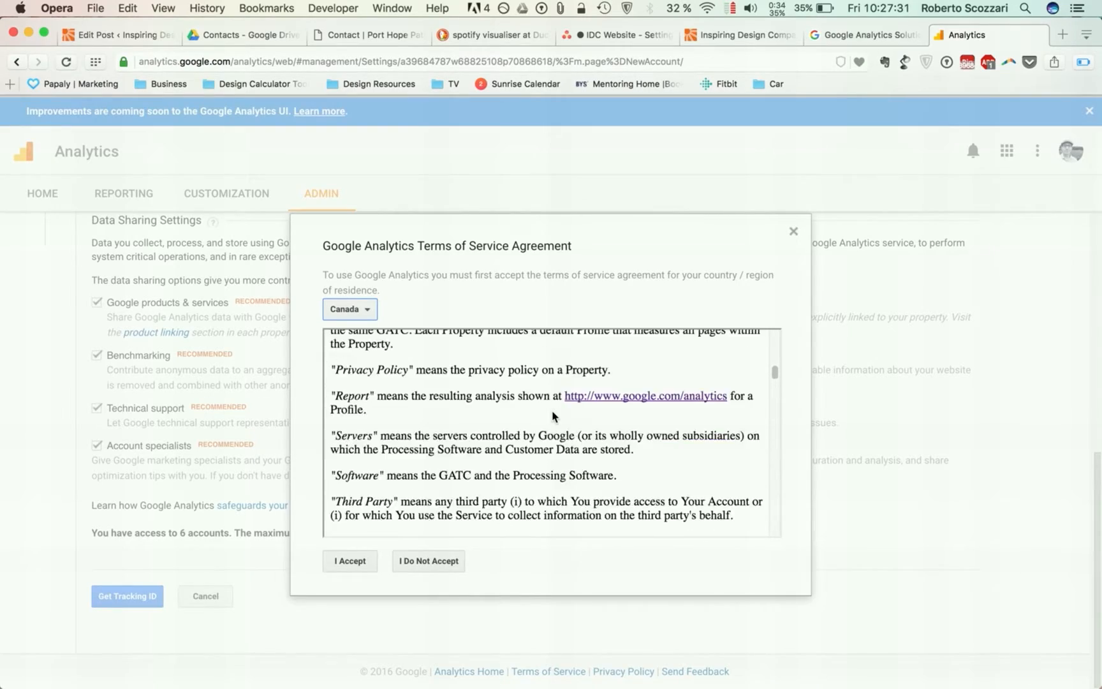
scroll(553, 411, down, 20)
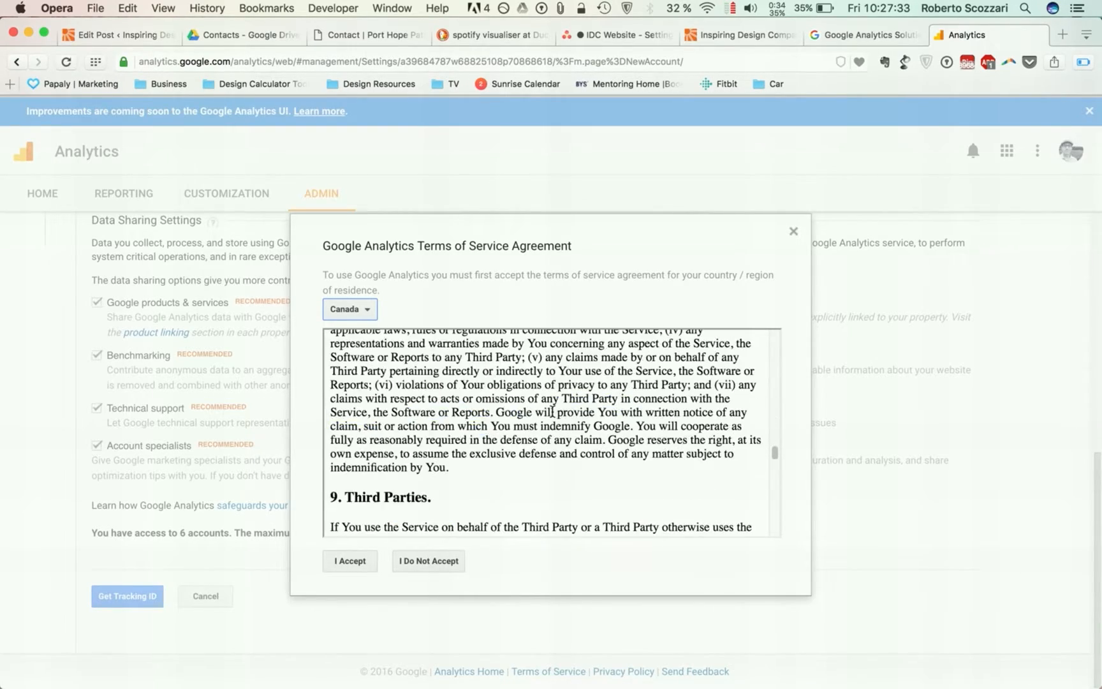
scroll(554, 414, down, 10)
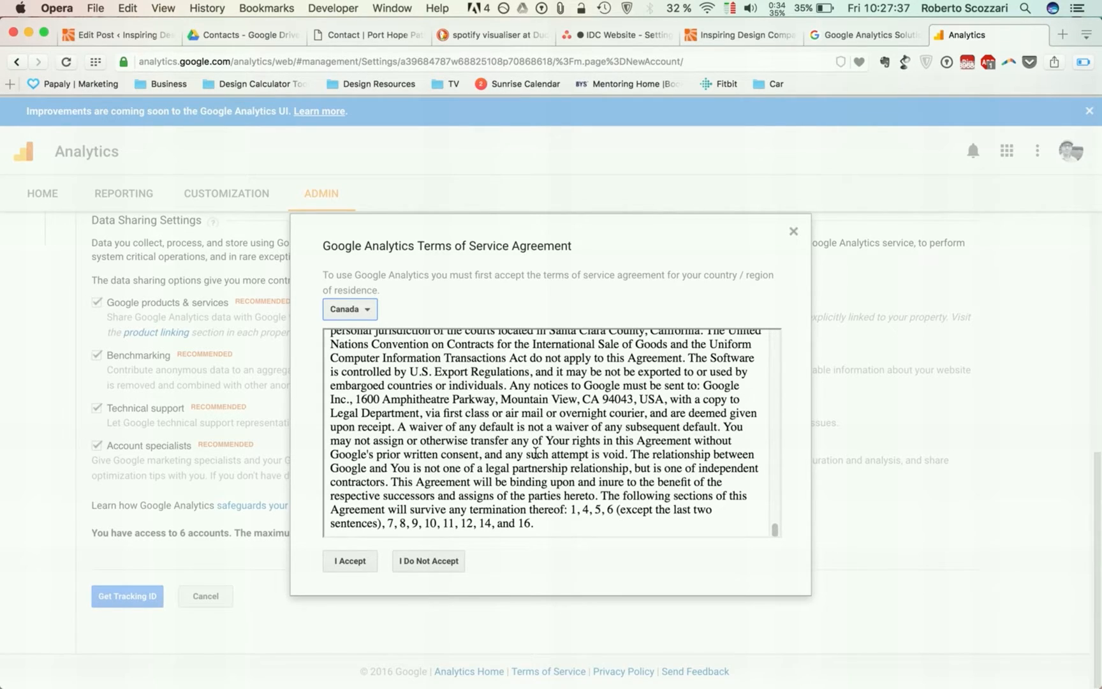
drag(773, 525, 782, 577)
click(348, 562)
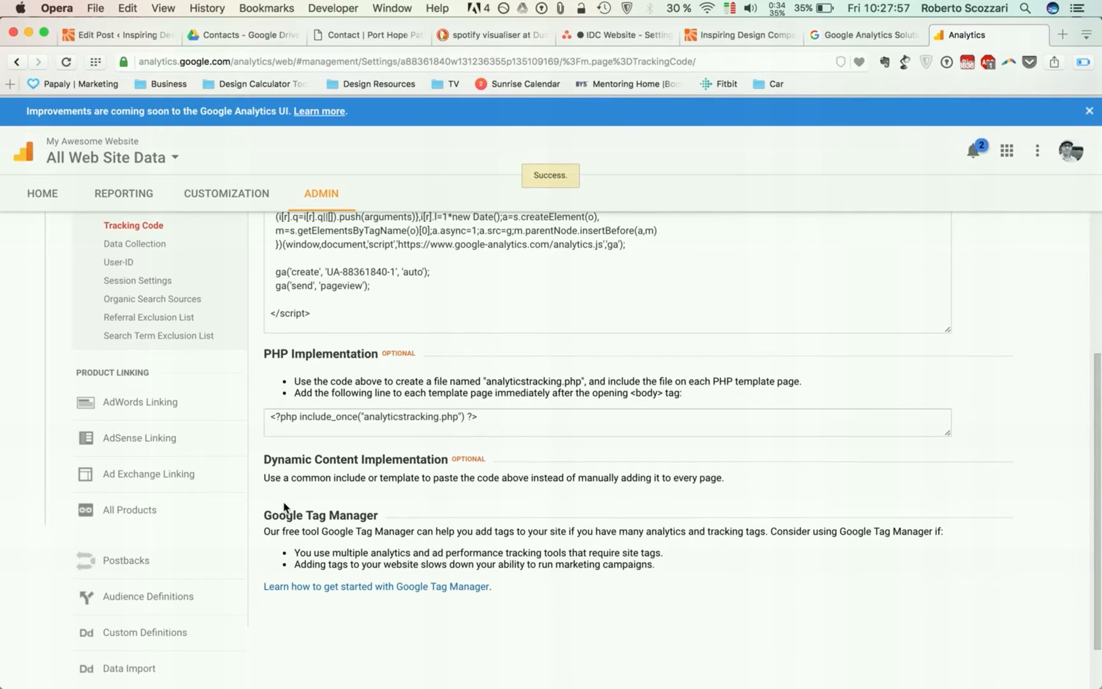
- Look over the website tracking code and implementation instructions, and select the property's tracking ID
scroll(285, 504, up, 5)
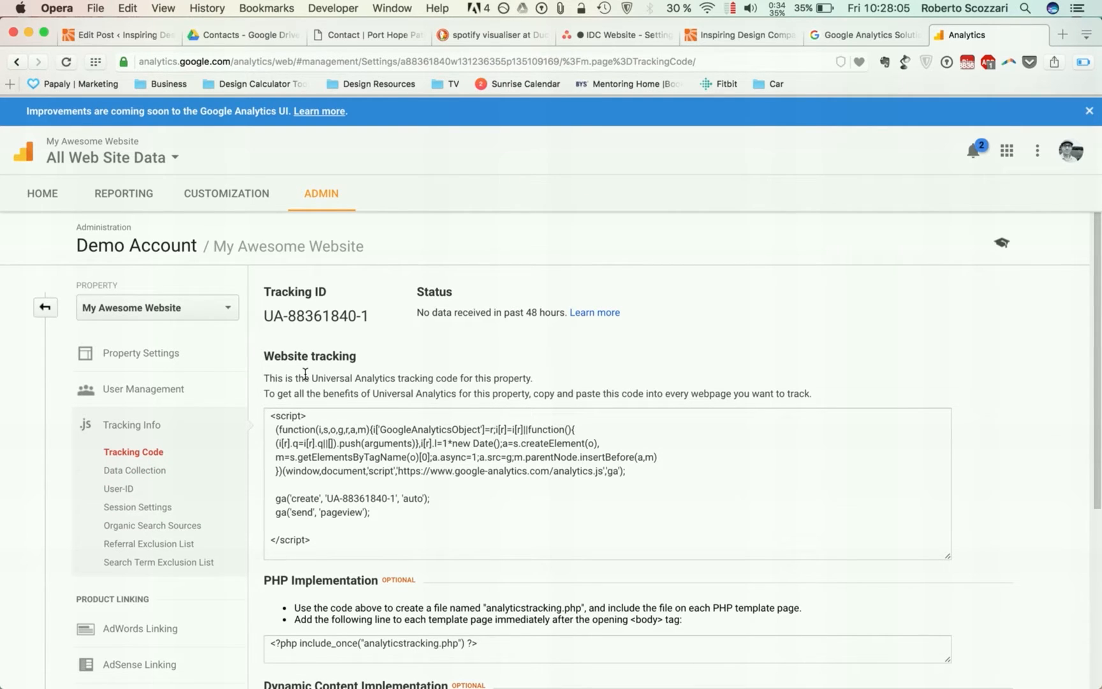
scroll(254, 370, down, 1)
scroll(395, 431, down, 3)
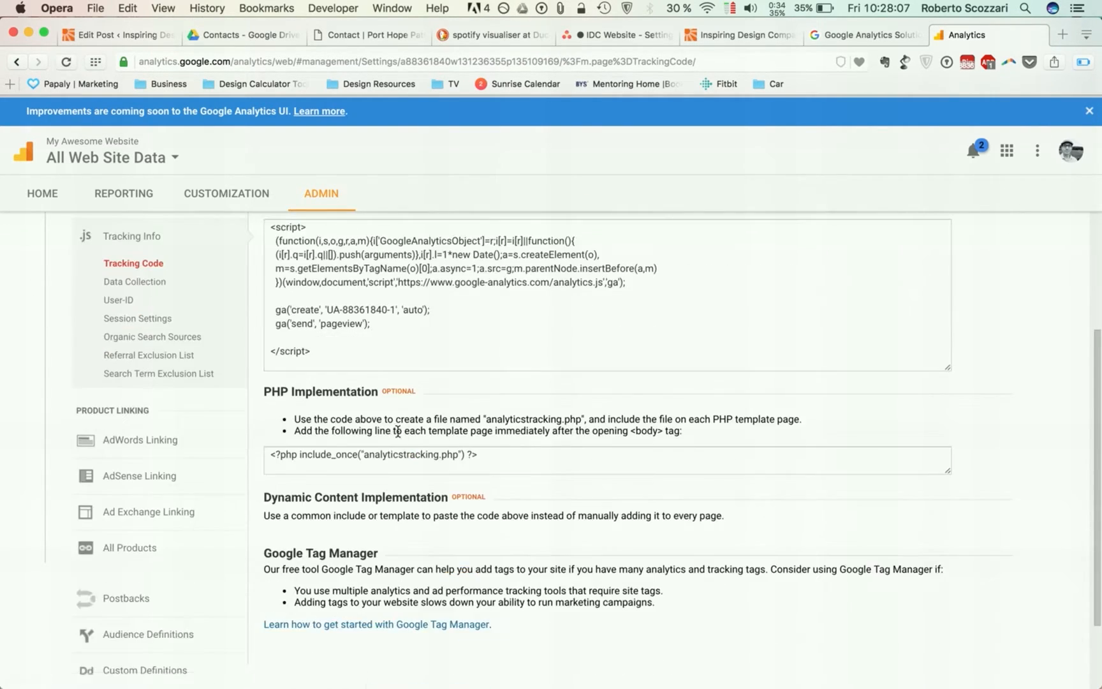
scroll(507, 435, up, 4)
triple_click(286, 319)
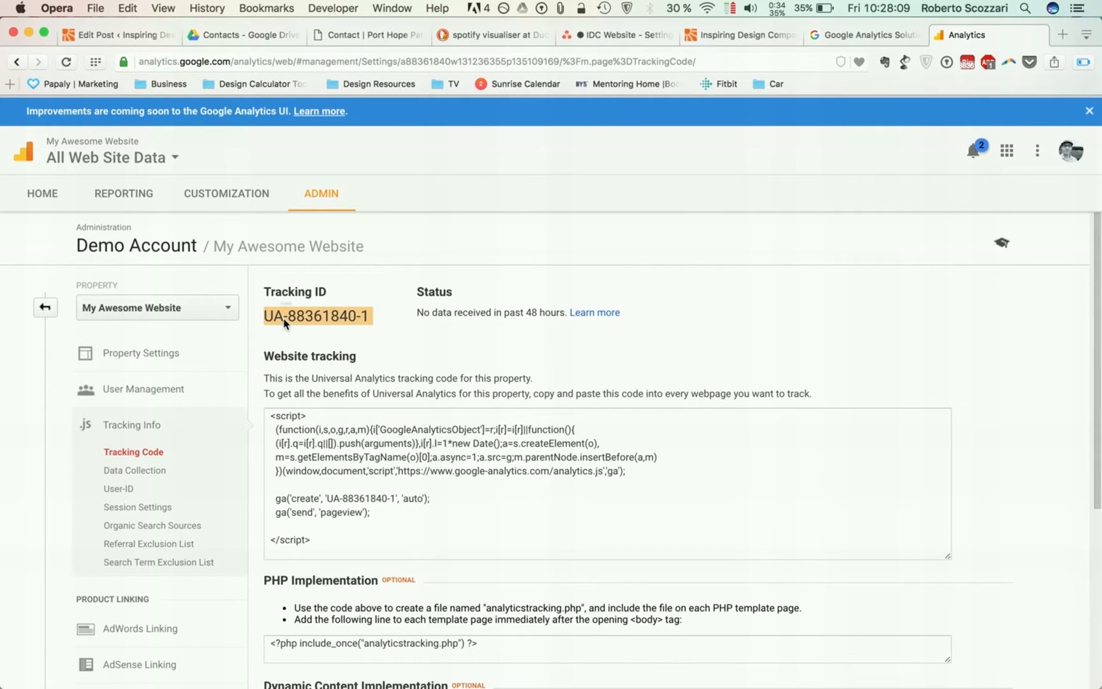
drag(364, 317, 263, 319)
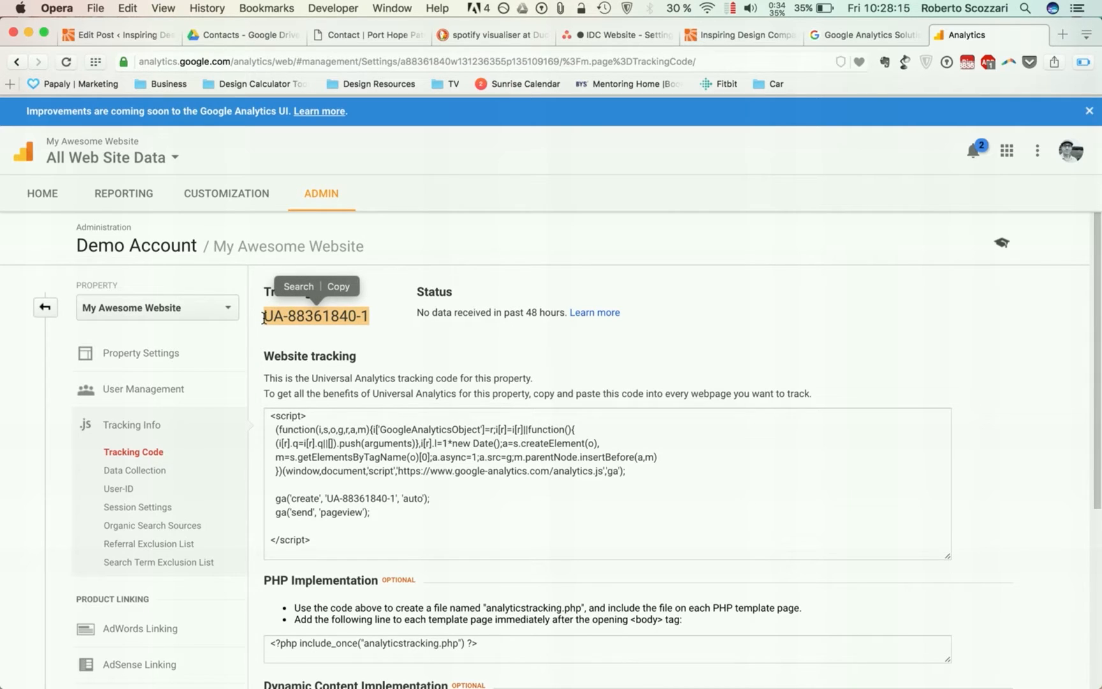
- Highlight the property's tracking ID, and copy the complete website tracking script from its opening to its closing script tag
drag(264, 319, 365, 316)
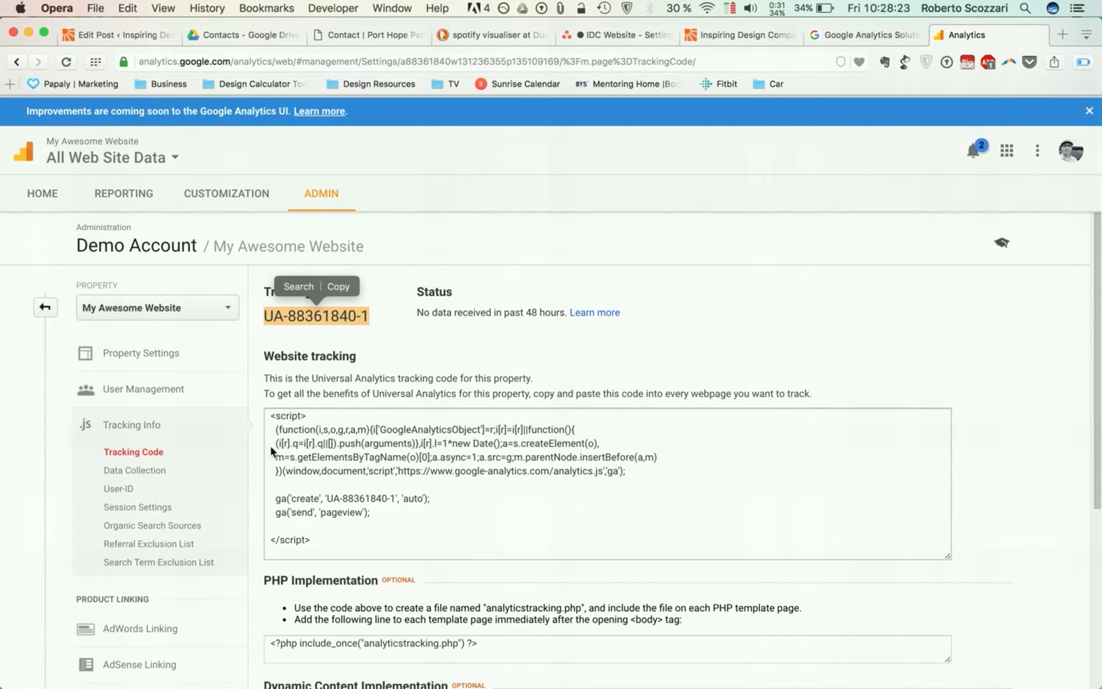
click(370, 441)
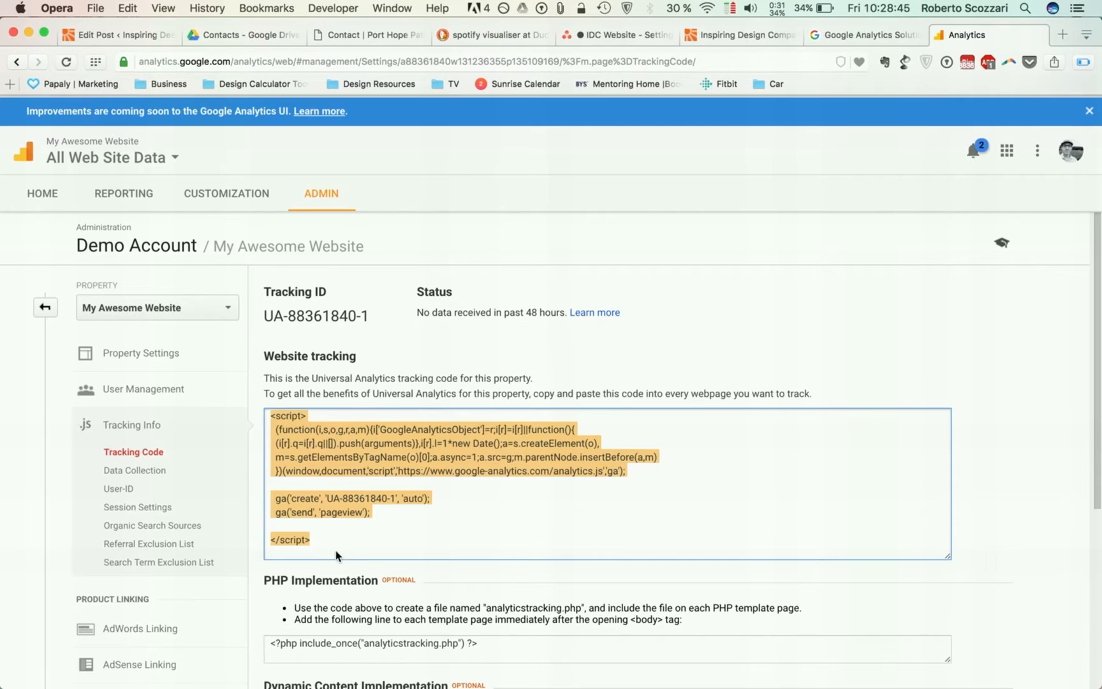
drag(322, 545, 266, 414)
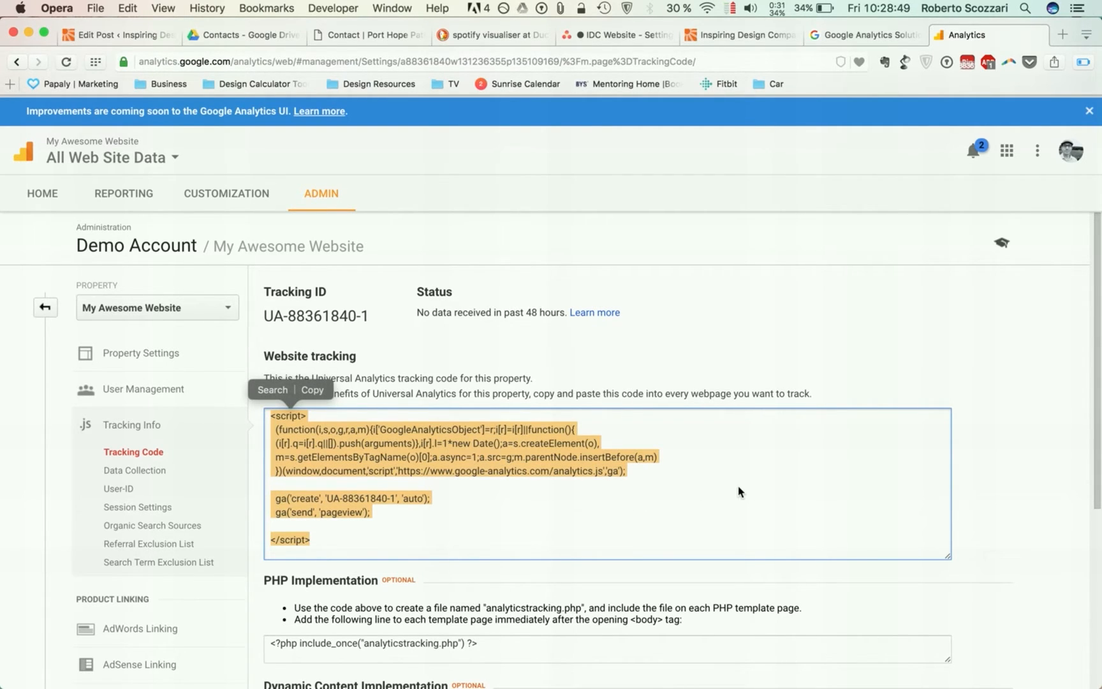
click(319, 394)
- Look through the PHP, Dynamic Content and Google Tag Manager implementation sections below the tracking script
scroll(577, 532, down, 2)
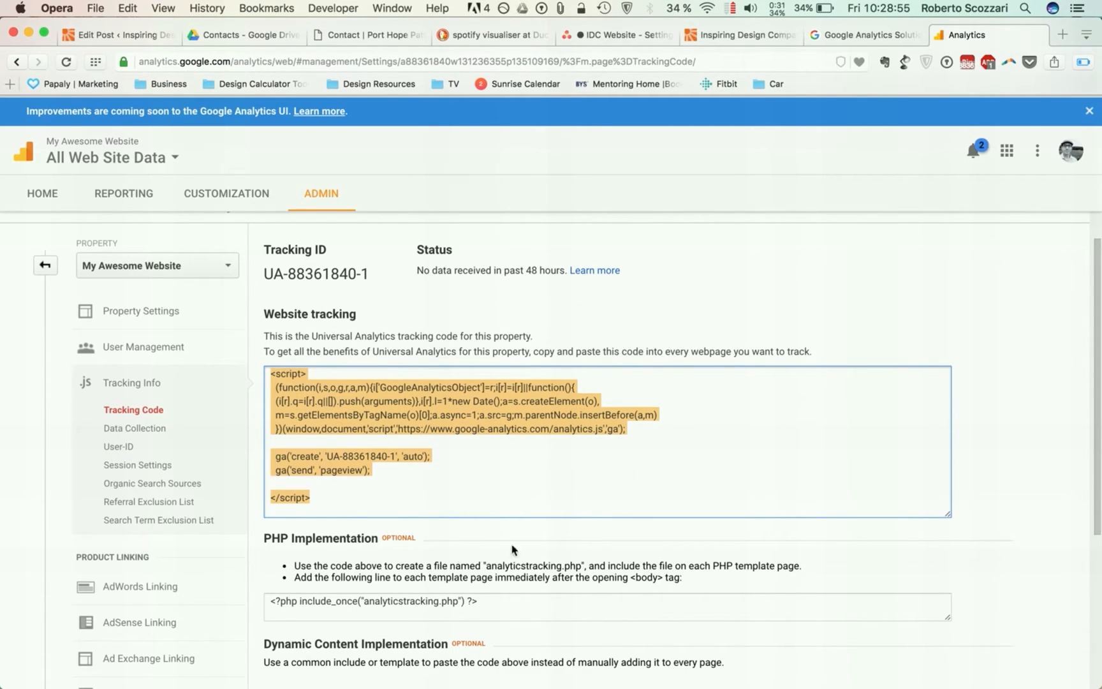
scroll(599, 556, down, 3)
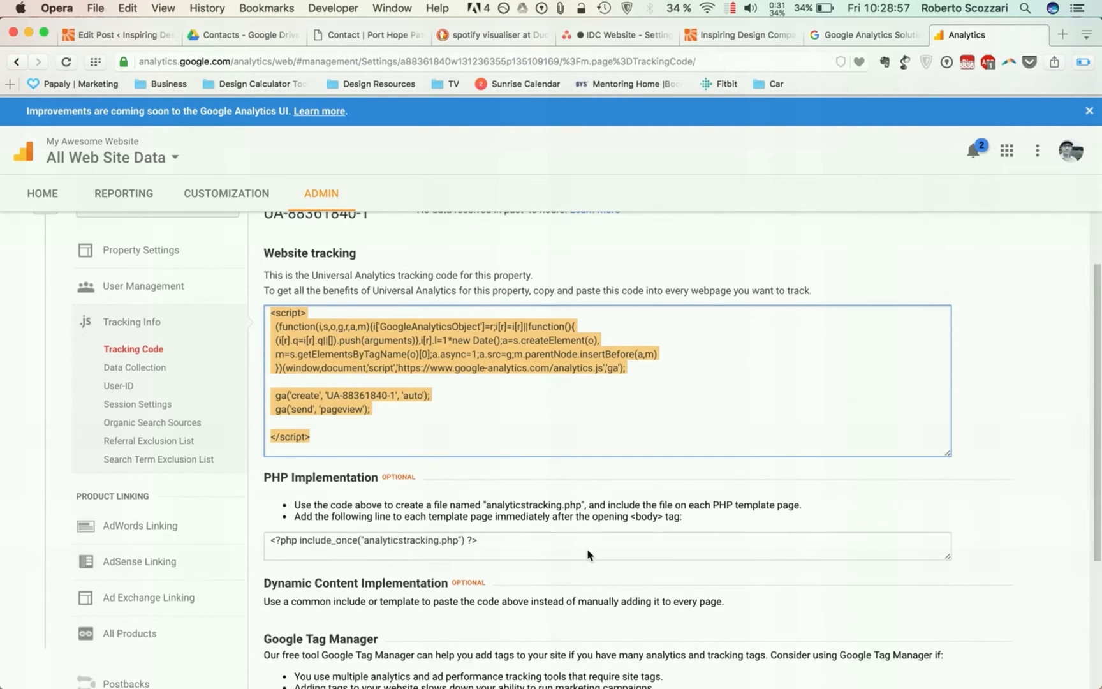
scroll(501, 533, down, 5)
scroll(490, 523, down, 2)
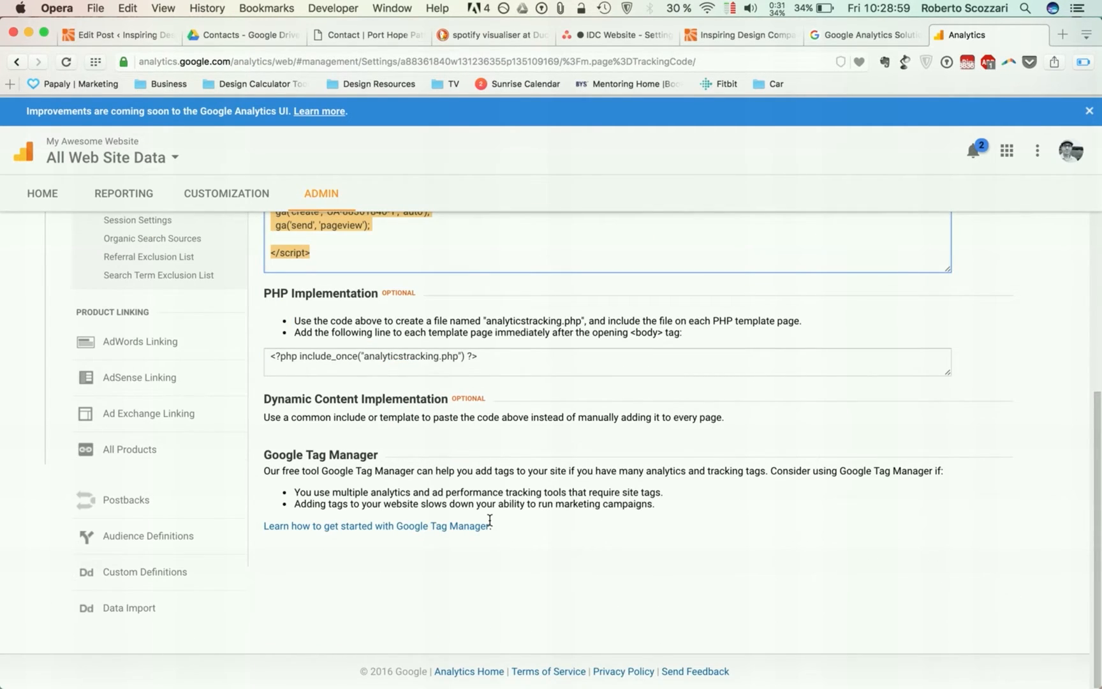
scroll(490, 520, up, 10)
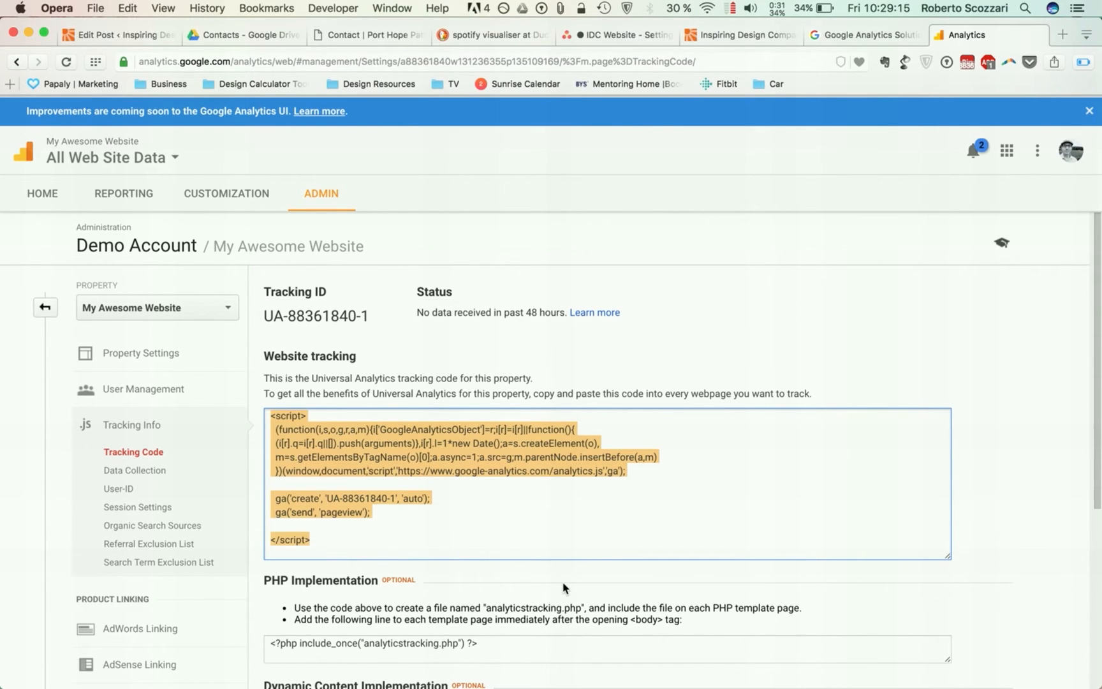
scroll(643, 583, down, 5)
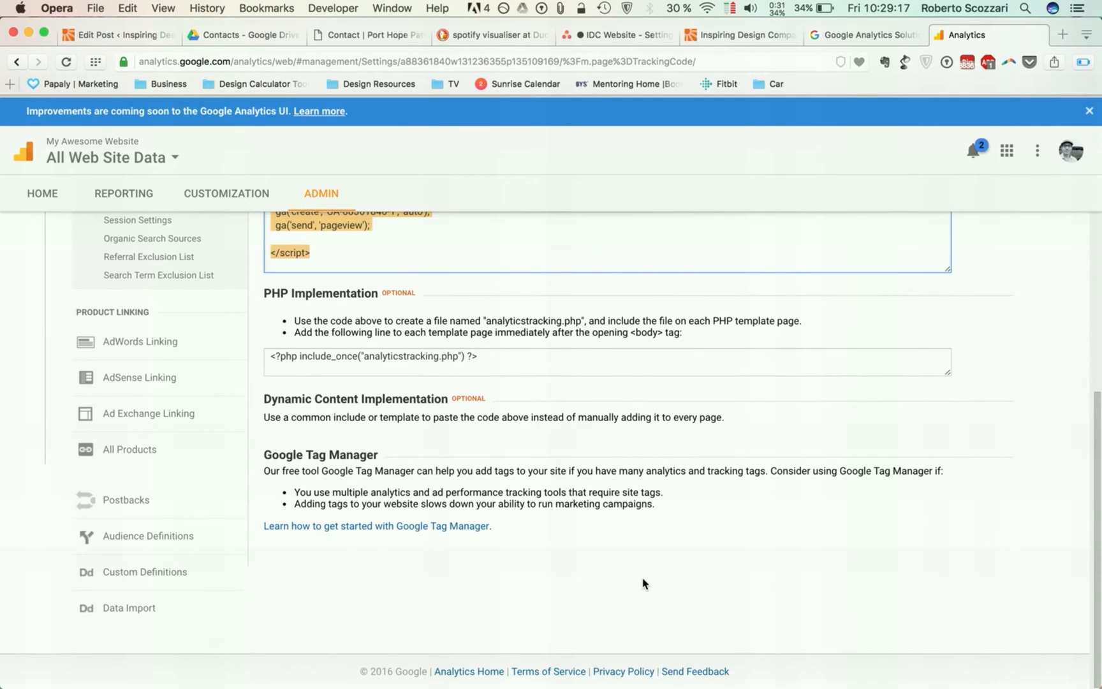
scroll(643, 583, up, 5)
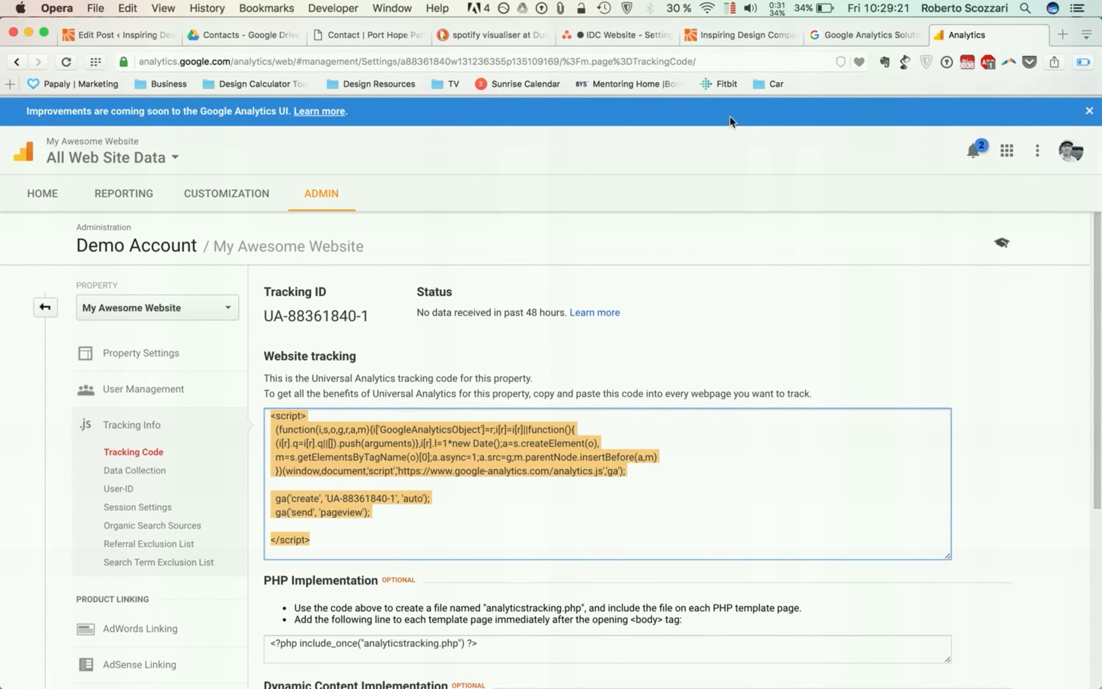
- Clear the selection, select the full website tracking script again, and switch to QuickTime Player
click(721, 276)
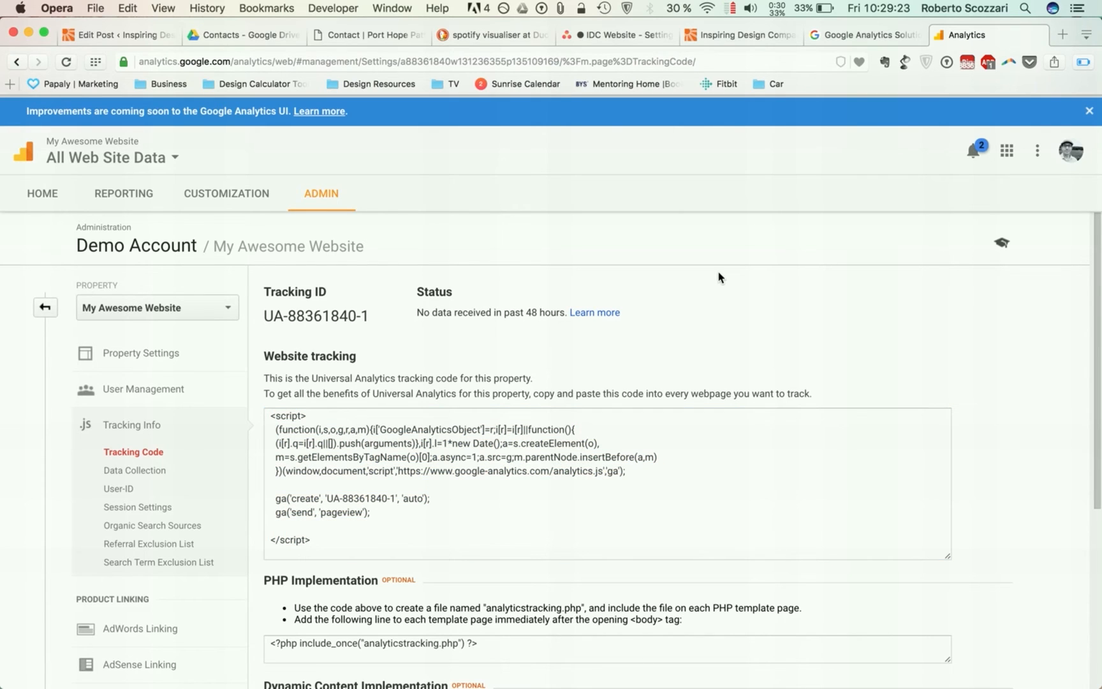
click(607, 485)
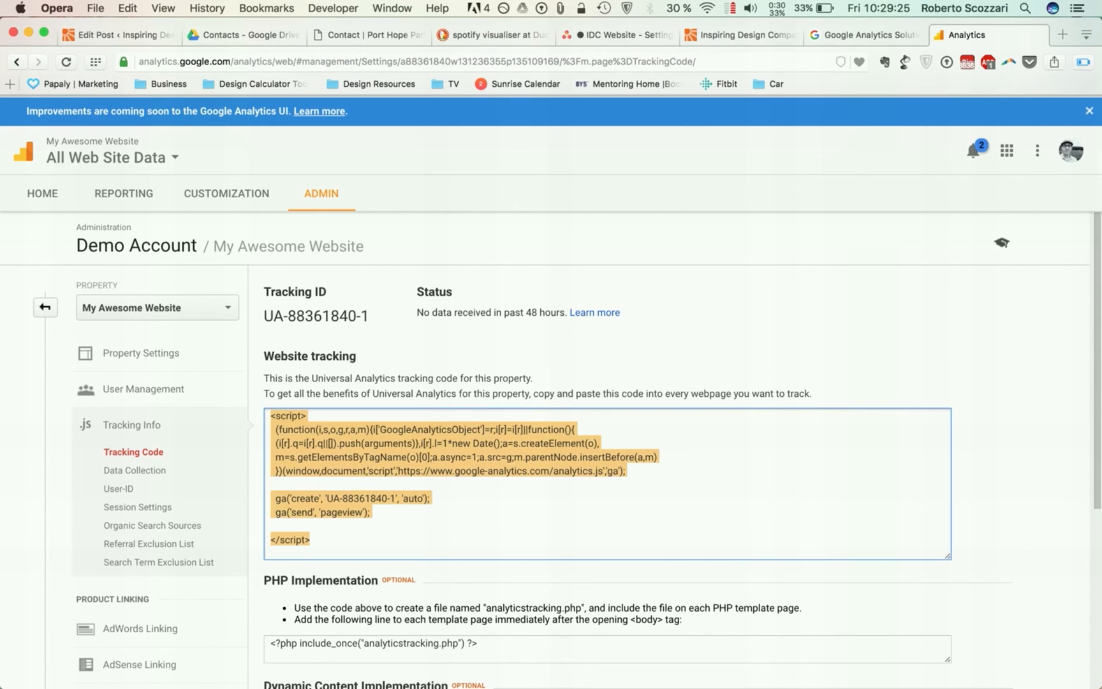
click(981, 337)
key(super+Tab)
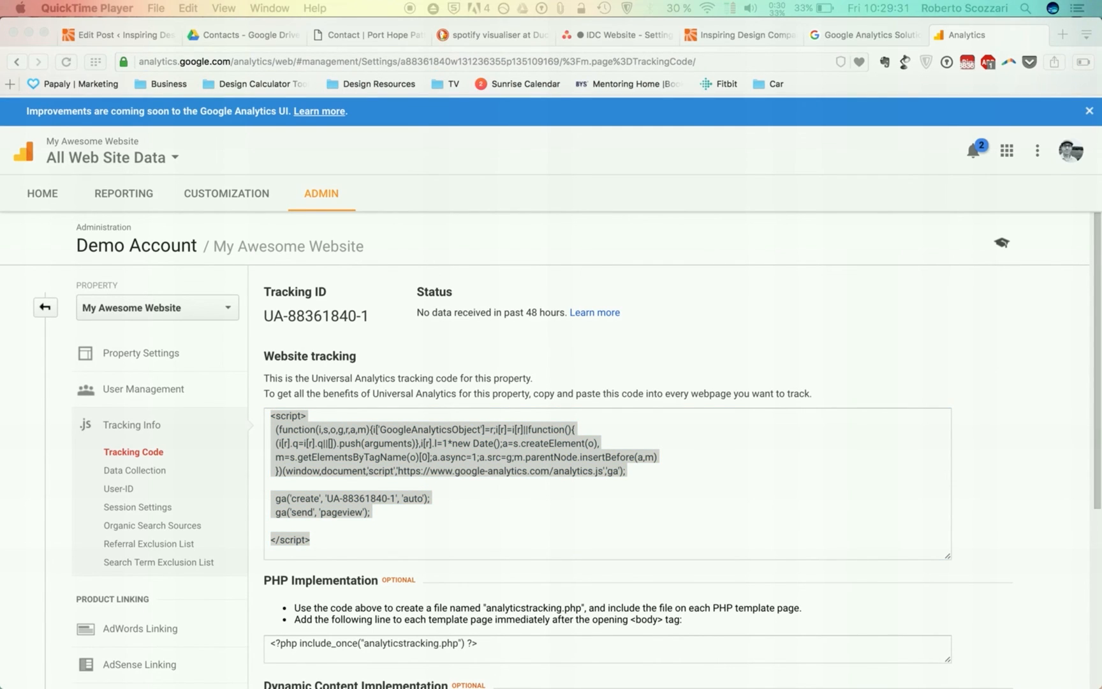